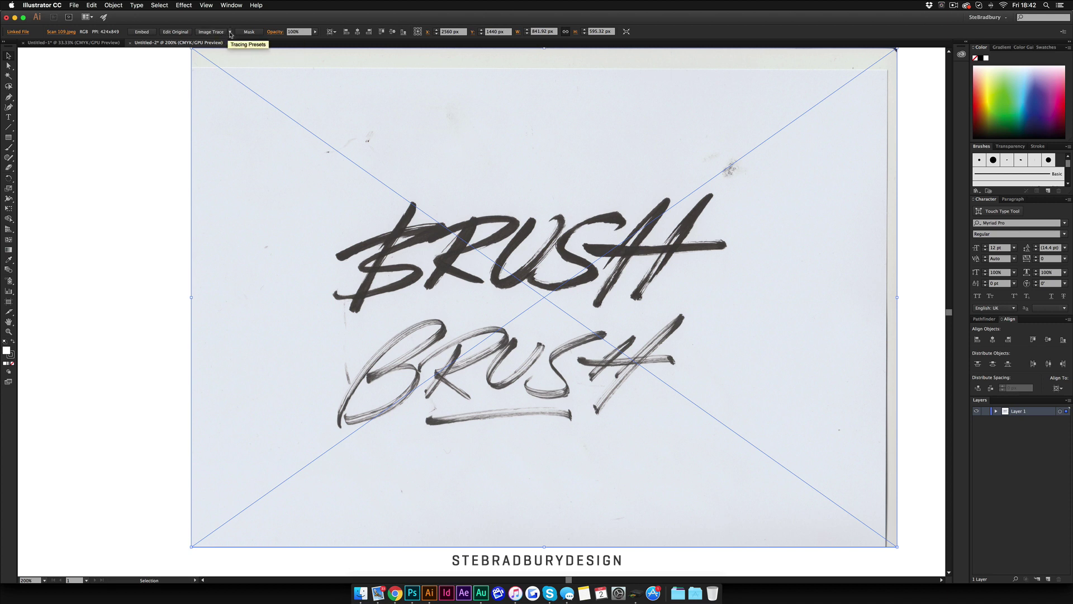
# Trace the scanned brush lettering with the Silhouettes preset, proceeding despite the large image size.
pyautogui.click(230, 33)
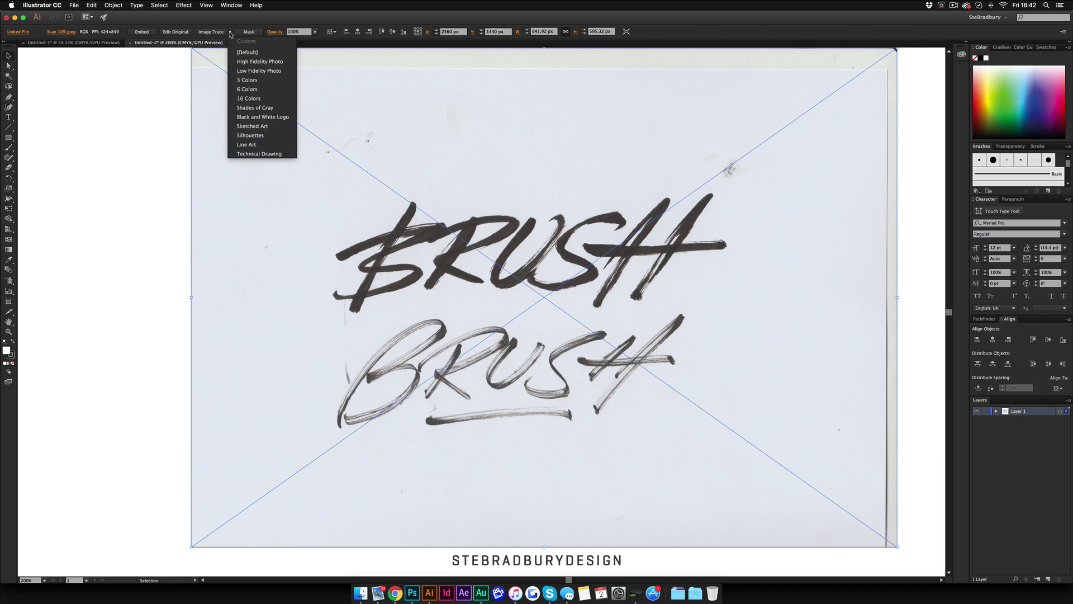
pyautogui.click(255, 136)
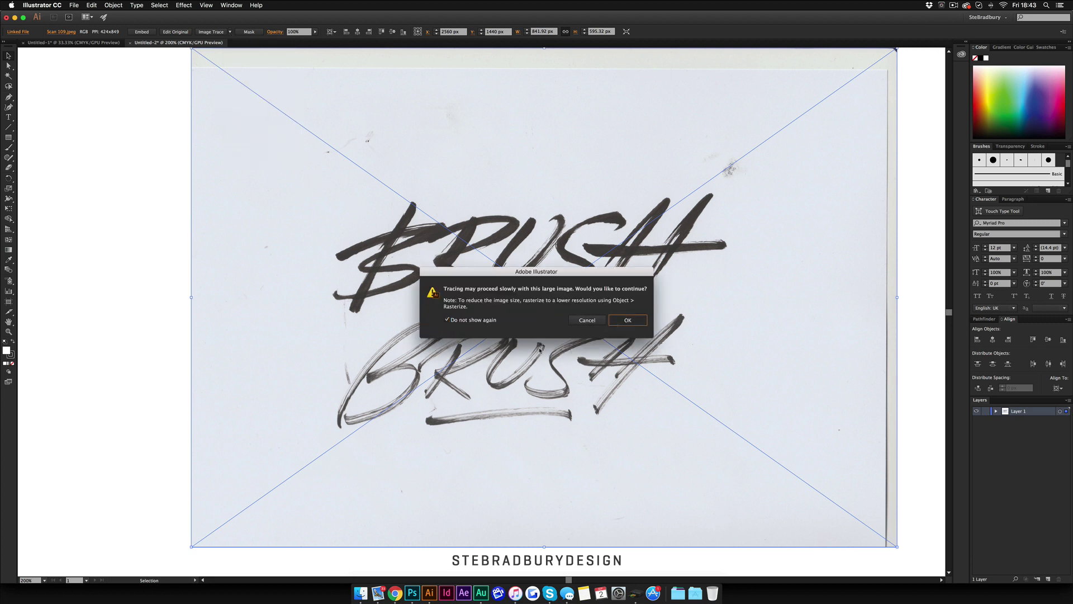
pyautogui.click(622, 321)
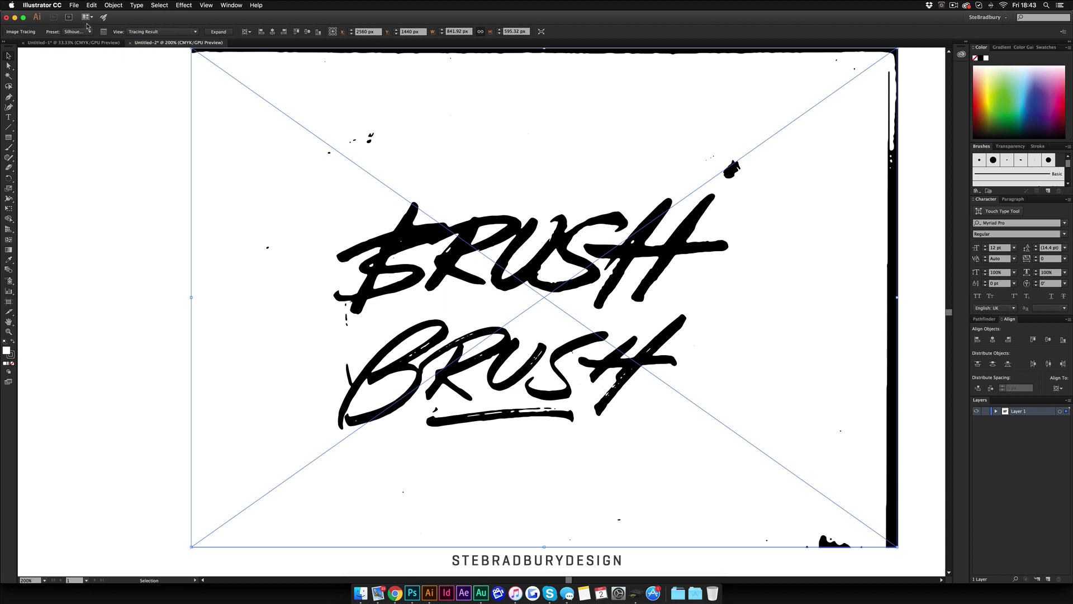
# In the advanced Image Trace settings, set Paths to 94%, Corners to 100%, Noise to 1 px and Threshold to 204.
pyautogui.click(104, 31)
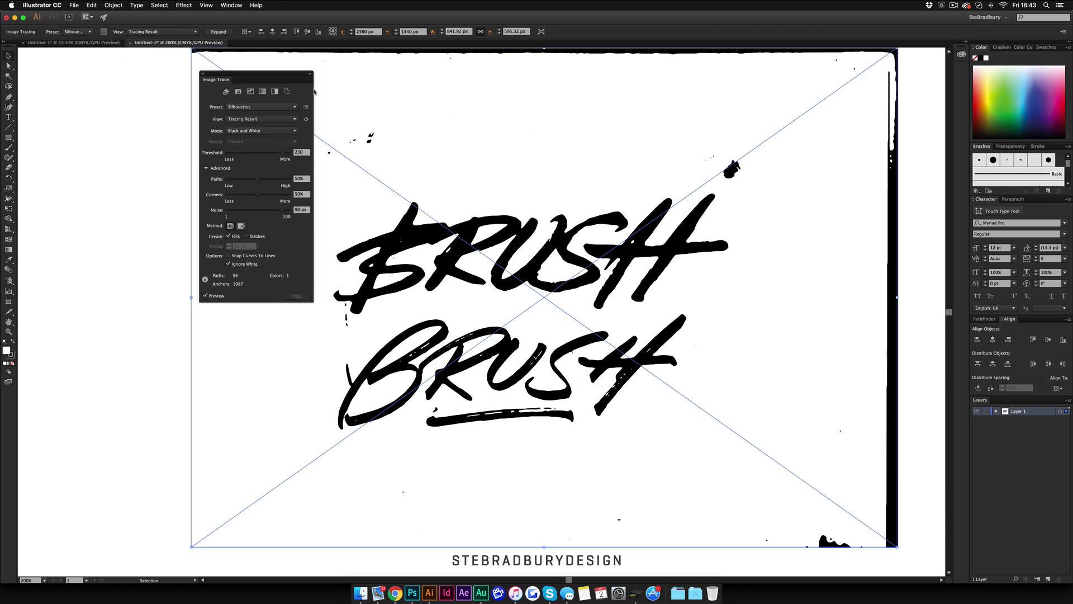
pyautogui.moveTo(286, 77); pyautogui.dragTo(861, 204)
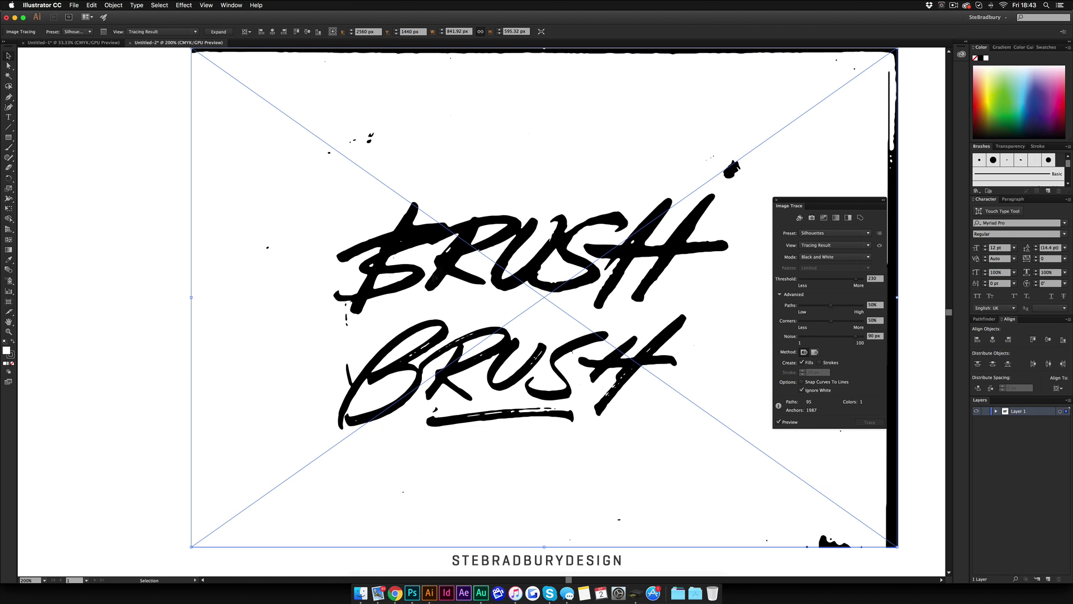
pyautogui.click(780, 295)
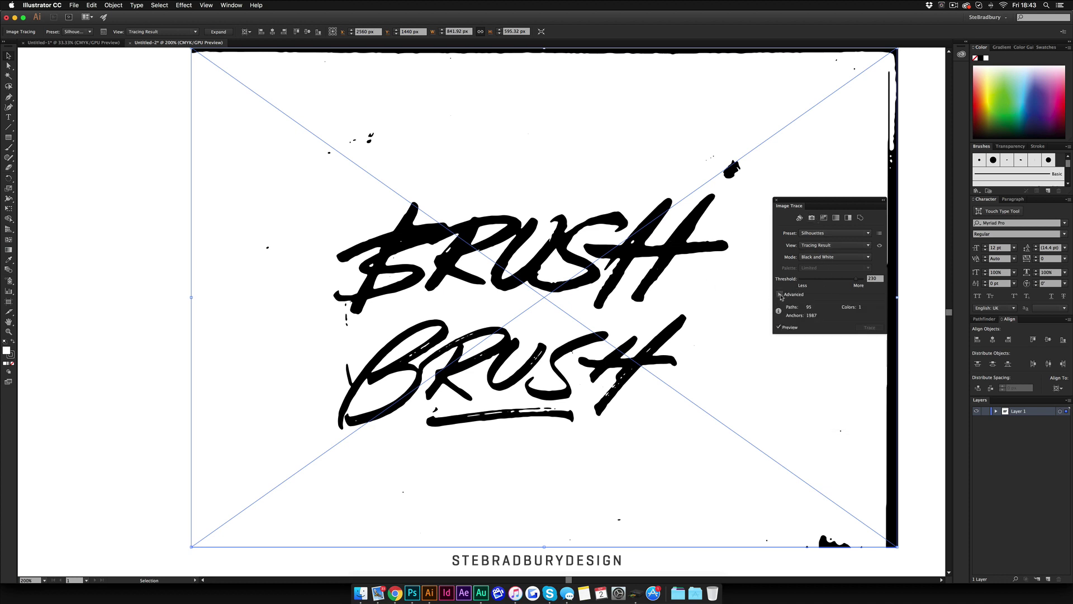
pyautogui.click(781, 295)
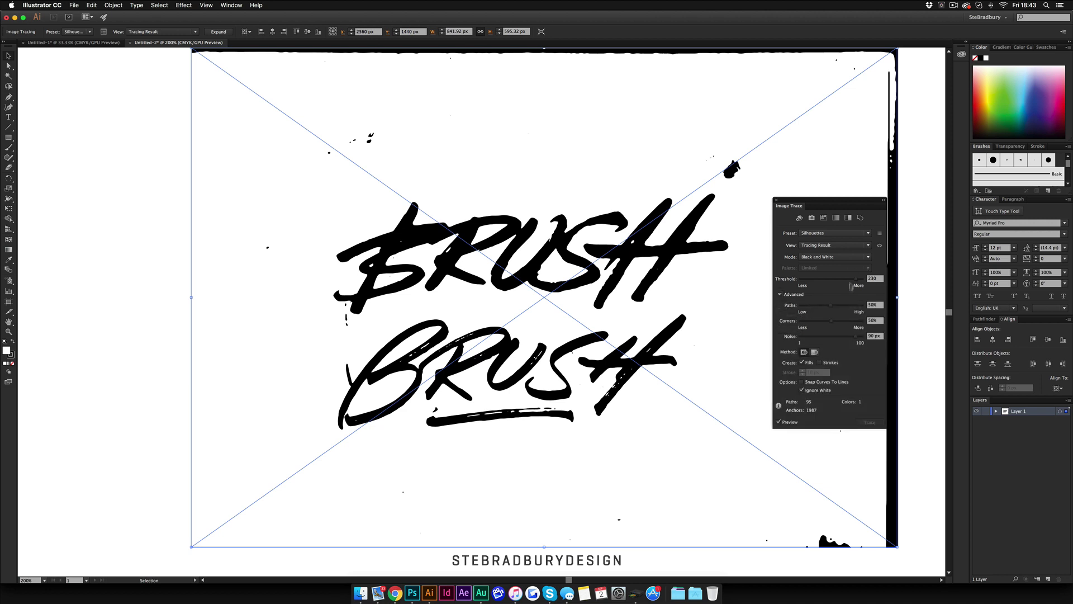
pyautogui.moveTo(833, 307); pyautogui.dragTo(859, 306)
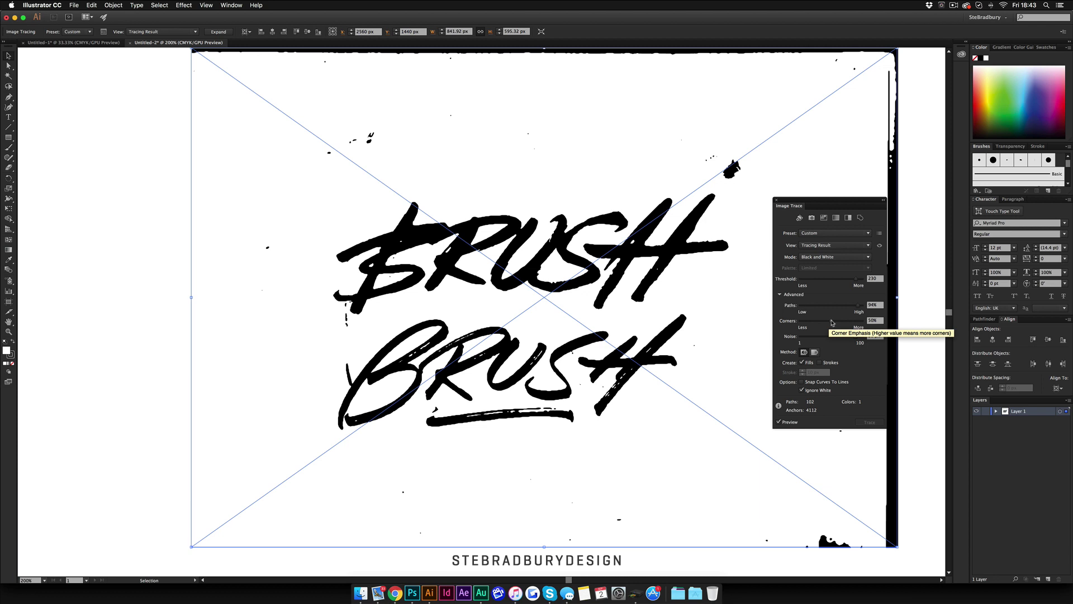
pyautogui.moveTo(832, 323)
pyautogui.mouseDown()
pyautogui.moveTo(871, 320)
pyautogui.moveTo(852, 338)
pyautogui.moveTo(819, 342)
pyautogui.mouseUp()
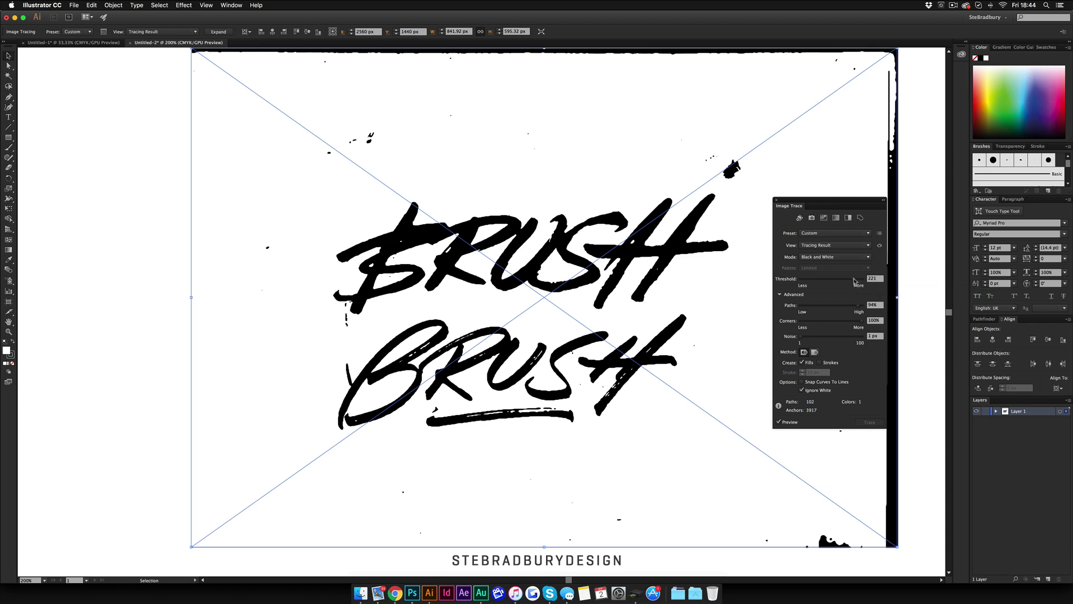
pyautogui.moveTo(854, 281); pyautogui.dragTo(851, 281)
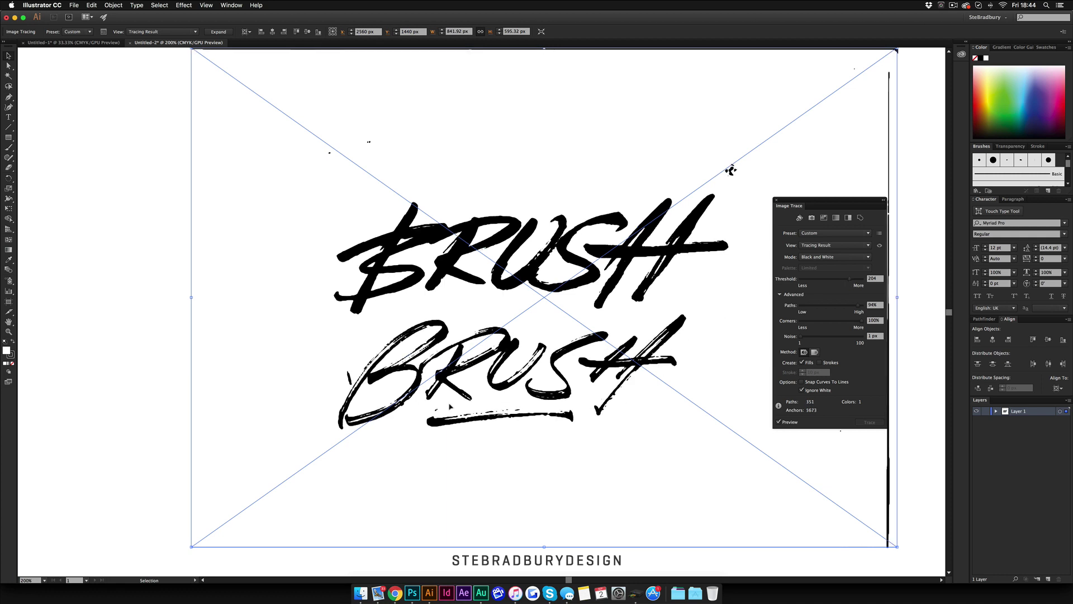
# Refine the trace of the lower word's letter edges with Paths at 96%, Corners at 78% and Threshold at 219.
pyautogui.scroll(4, 464, 406)
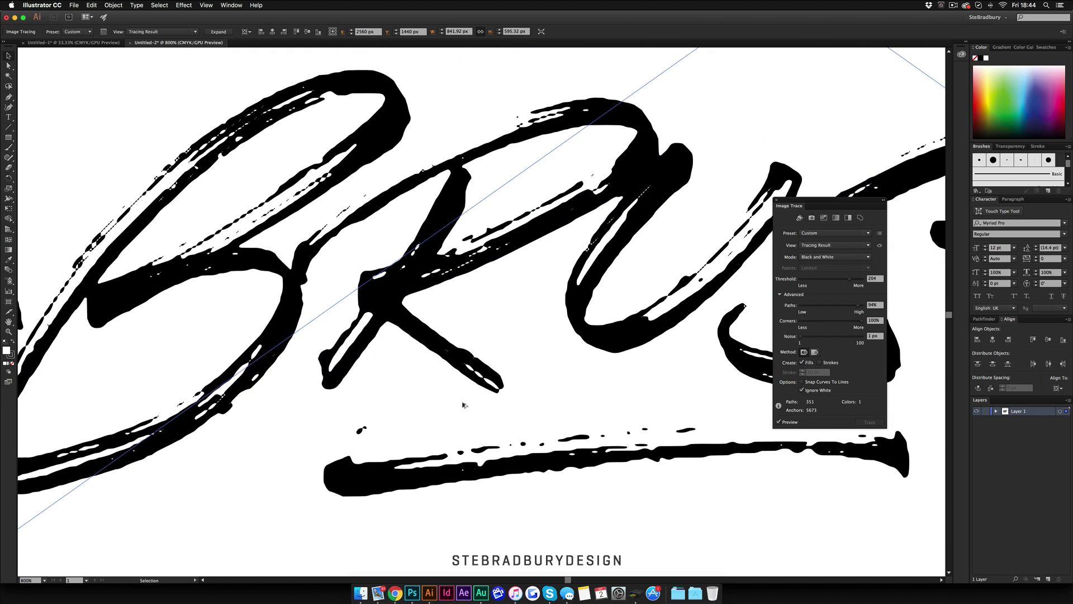
pyautogui.scroll(-2, 464, 406)
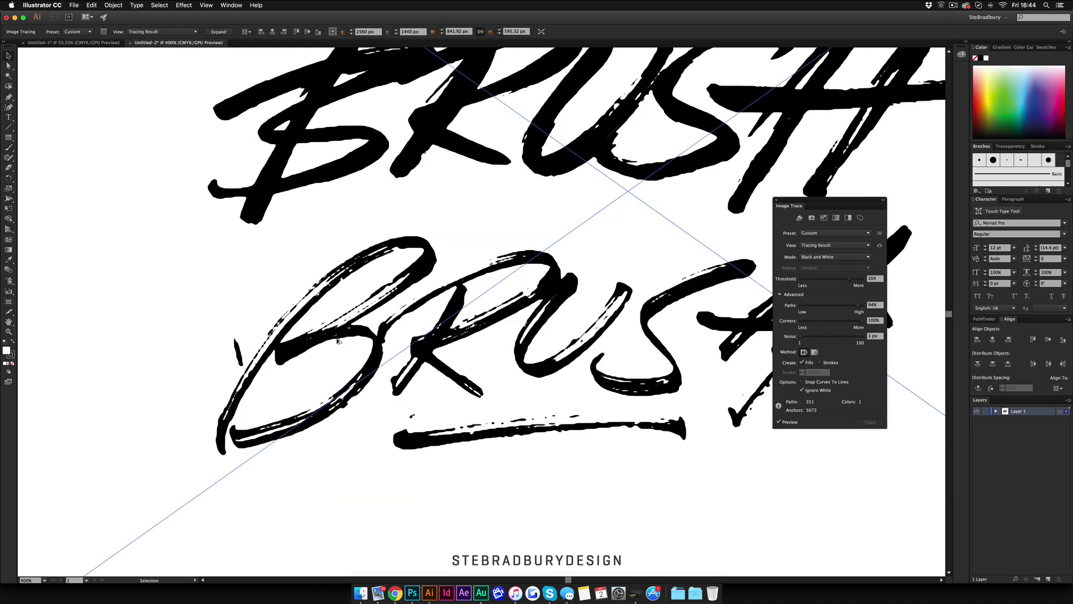
pyautogui.scroll(4, 339, 342)
pyautogui.hscroll(-3, 339, 341)
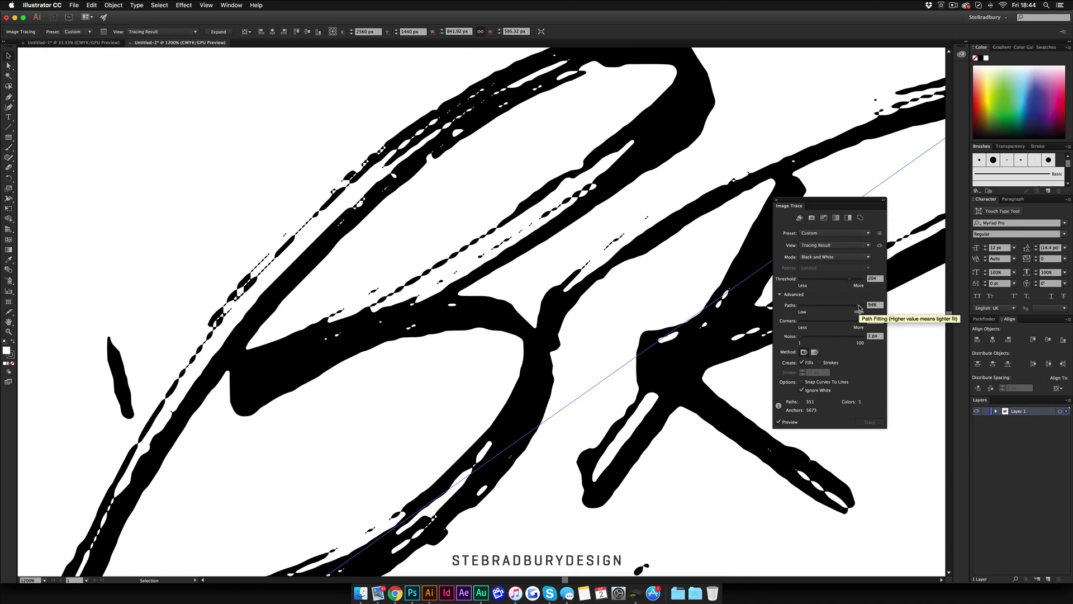
pyautogui.moveTo(860, 305); pyautogui.dragTo(855, 307)
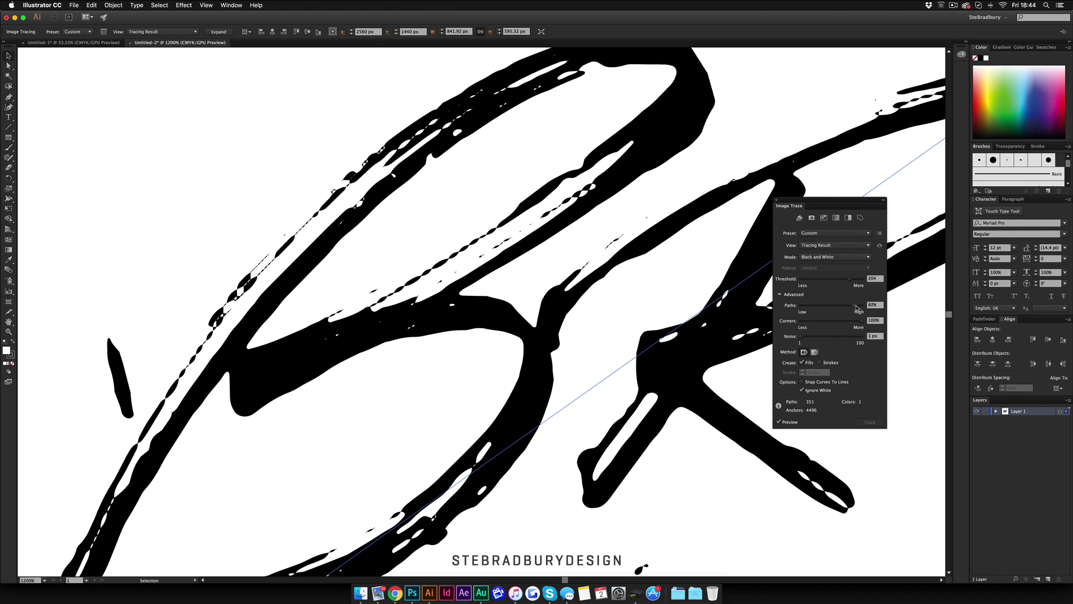
pyautogui.moveTo(856, 307); pyautogui.dragTo(860, 323)
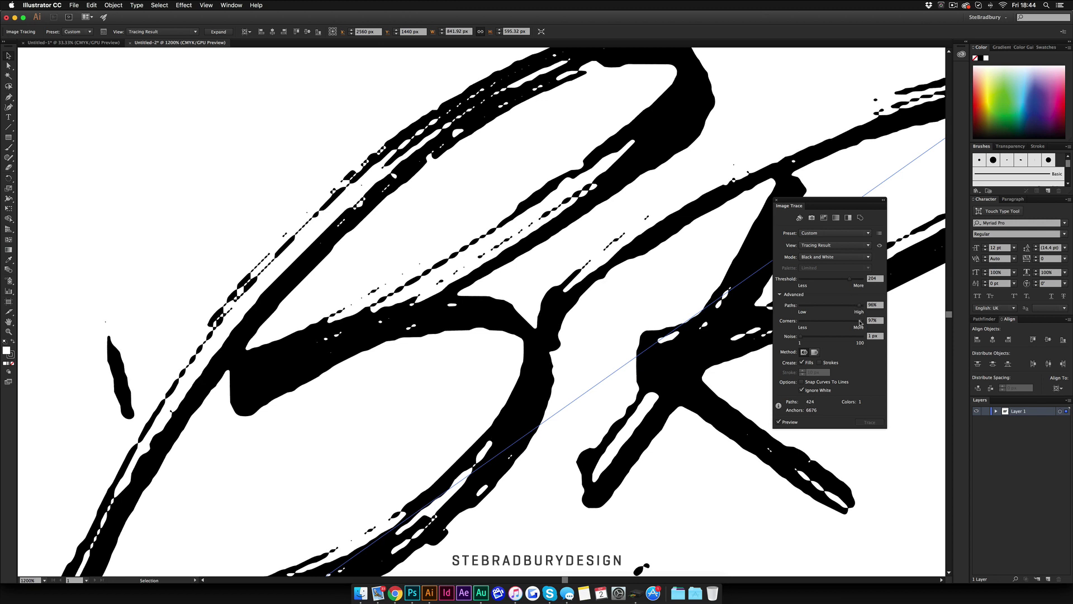
pyautogui.moveTo(861, 323); pyautogui.dragTo(853, 325)
pyautogui.moveTo(850, 281); pyautogui.dragTo(852, 281)
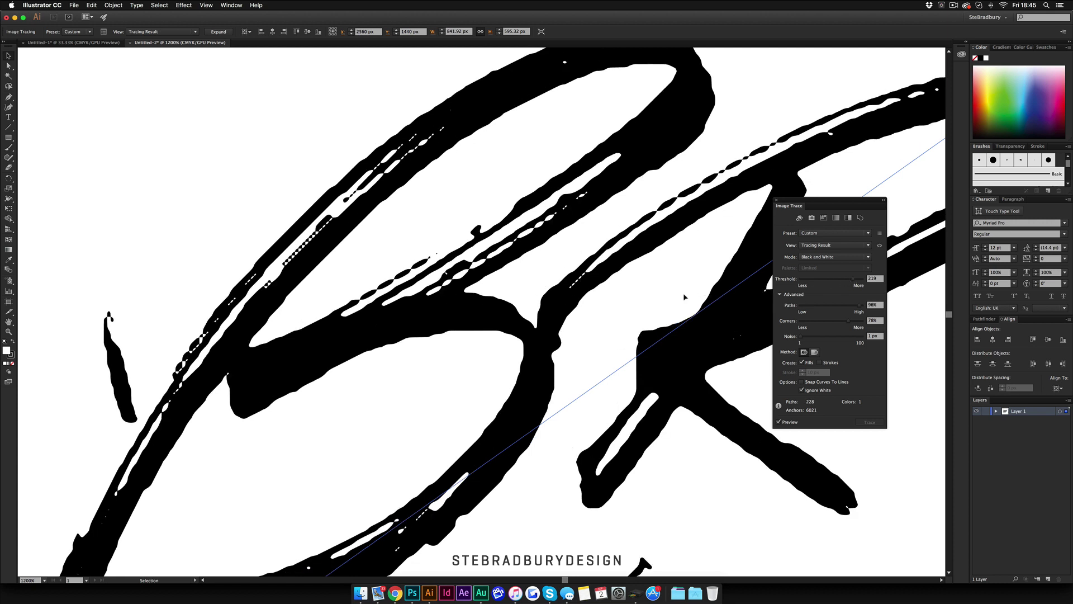
# Lower the trace Threshold to 211 and Paths to 82% for more dry-brush texture with smoother edges.
pyautogui.scroll(-2, 667, 298)
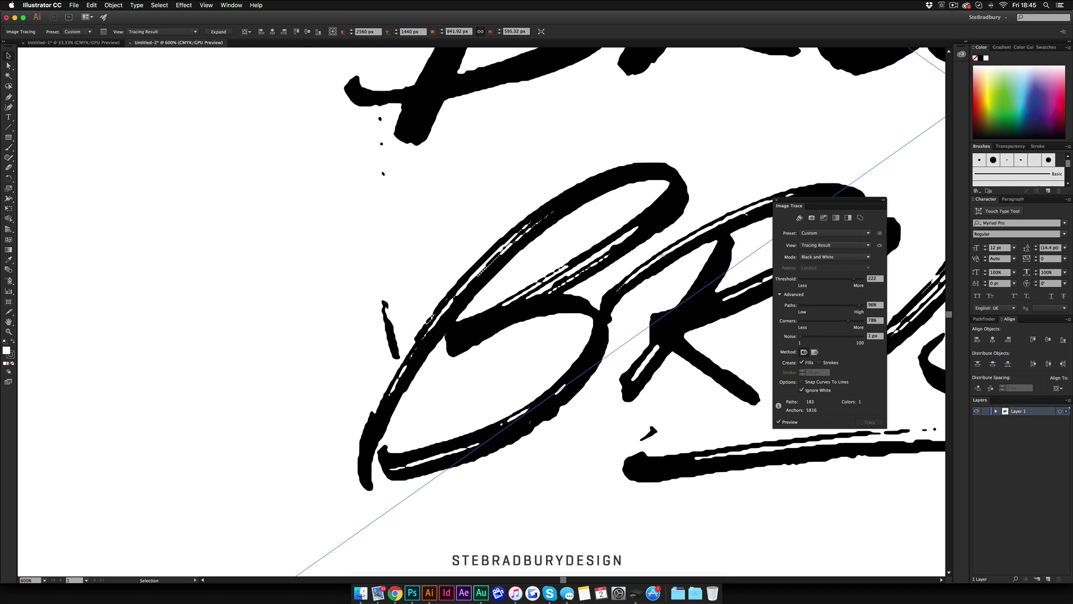
pyautogui.moveTo(854, 279); pyautogui.dragTo(851, 279)
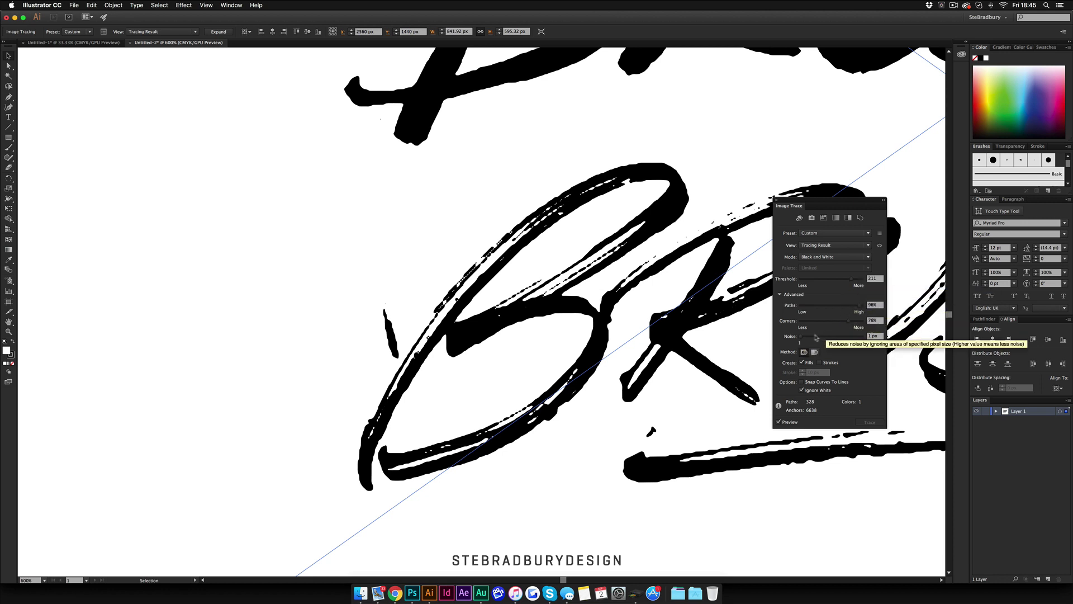
pyautogui.moveTo(858, 306); pyautogui.dragTo(855, 307)
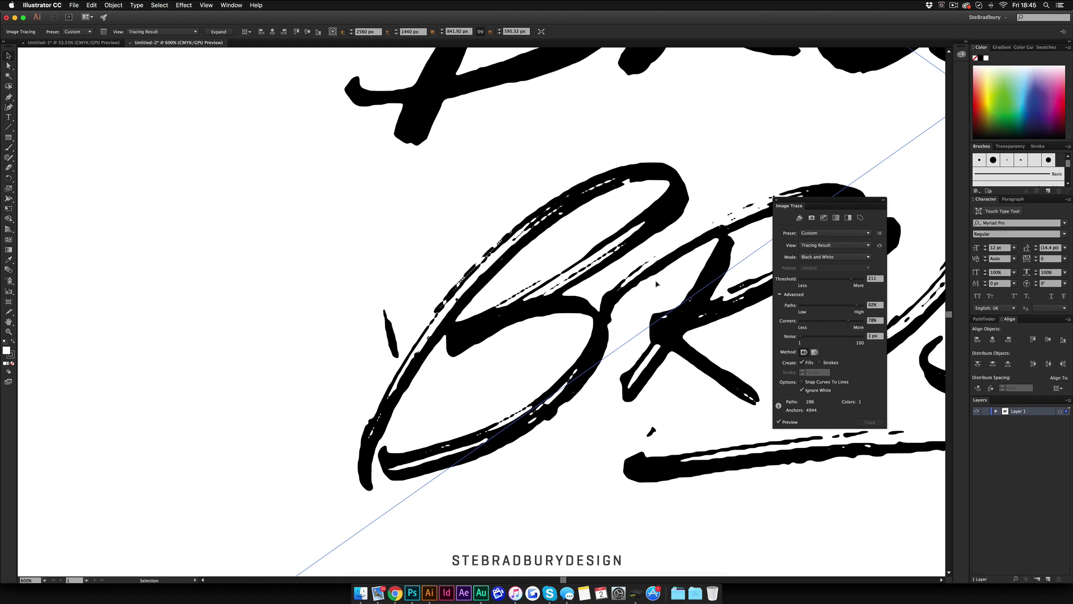
# Check the whole traced lettering, close the Image Trace settings and expand the tracing into vector paths.
pyautogui.hscroll(5, 664, 338)
pyautogui.hscroll(3, 669, 409)
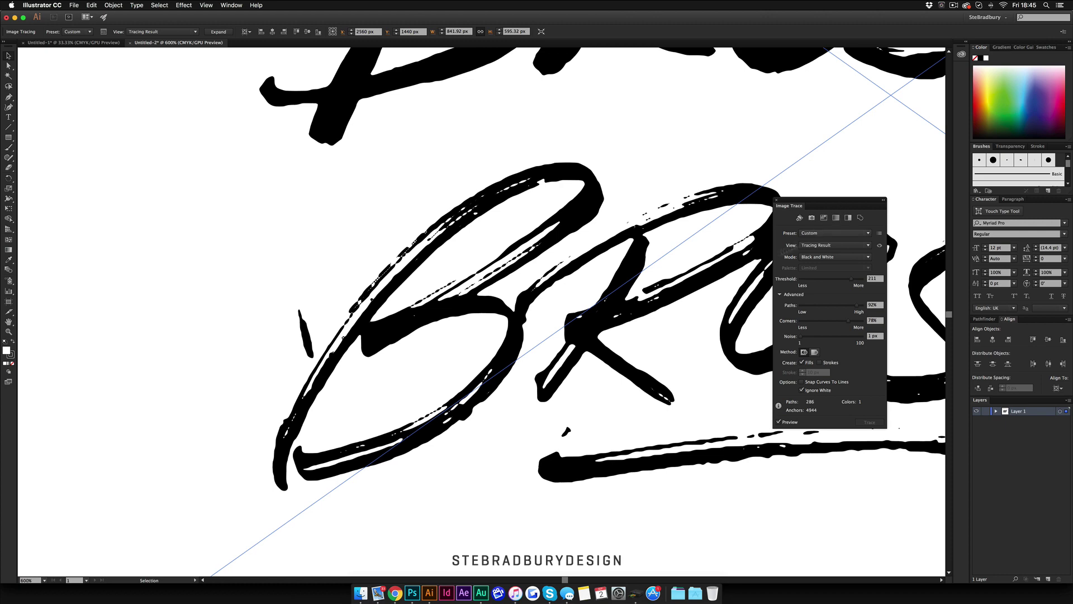
pyautogui.scroll(-5, 731, 265)
pyautogui.hscroll(-6, 732, 265)
pyautogui.scroll(2, 731, 265)
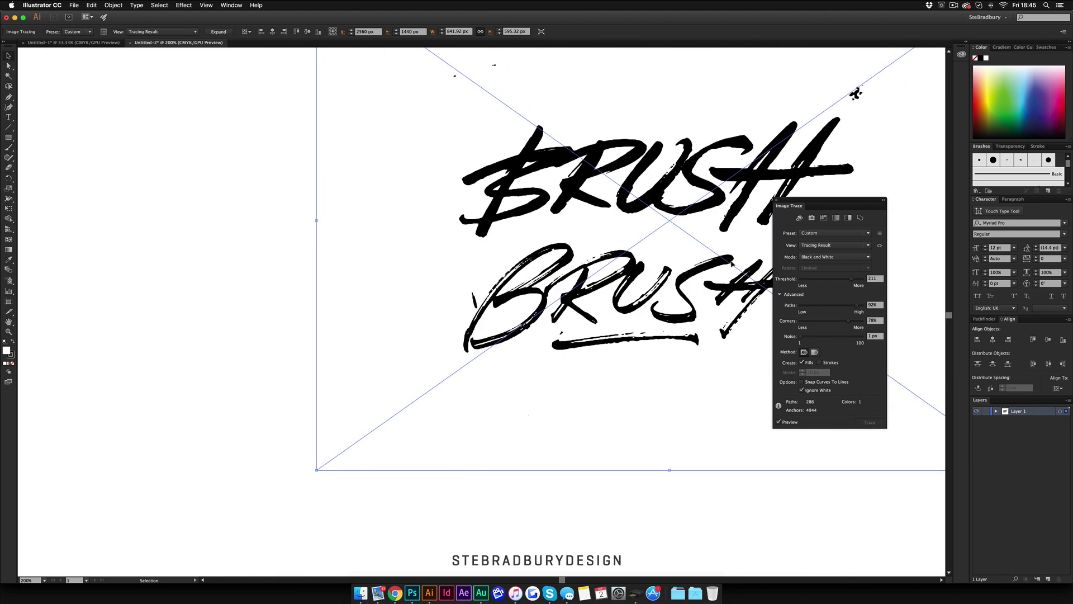
pyautogui.hscroll(3, 730, 263)
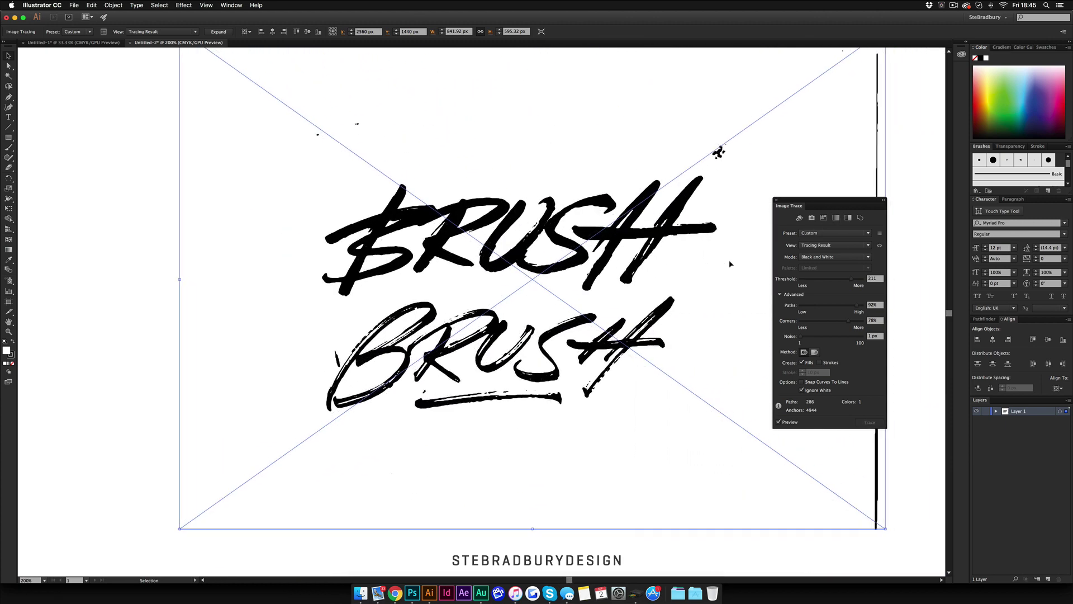
pyautogui.click(776, 200)
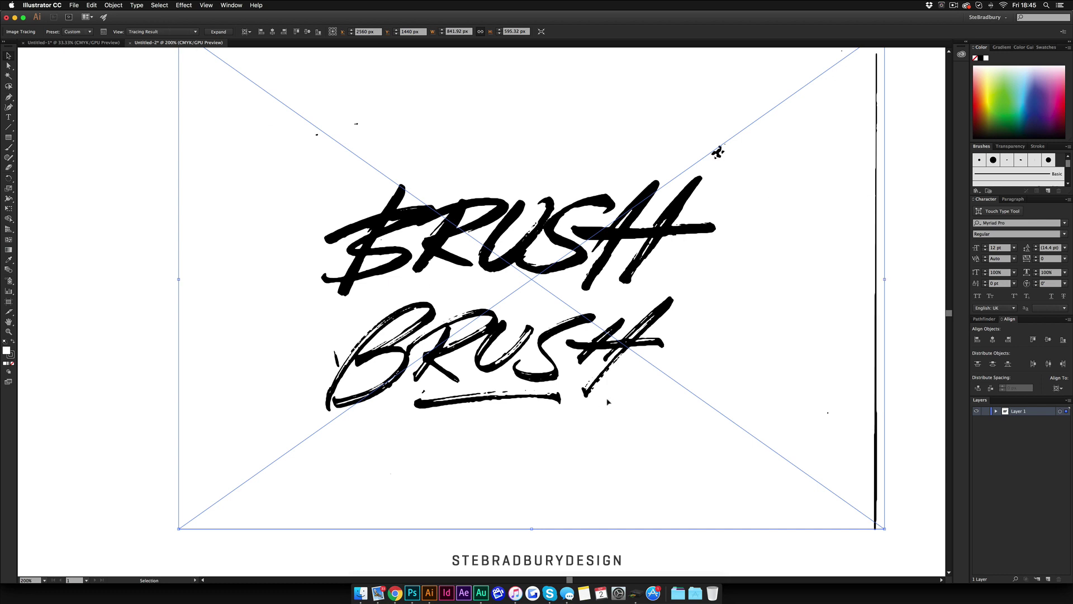
pyautogui.click(226, 32)
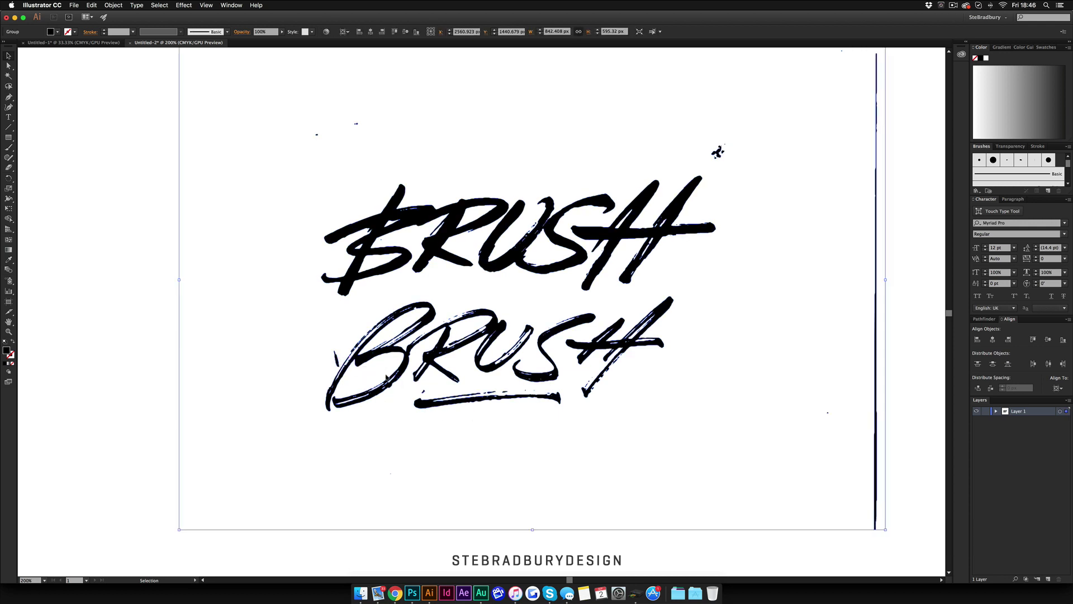
# Ungroup the expanded lettering and deselect everything.
pyautogui.click(403, 374)
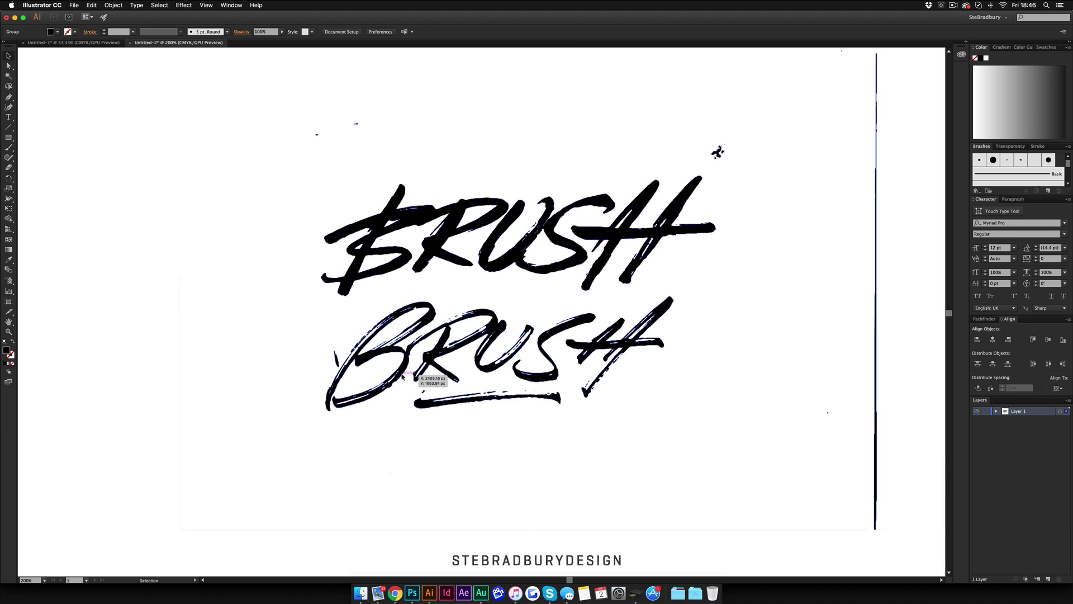
pyautogui.click(402, 376)
pyautogui.rightClick(403, 374)
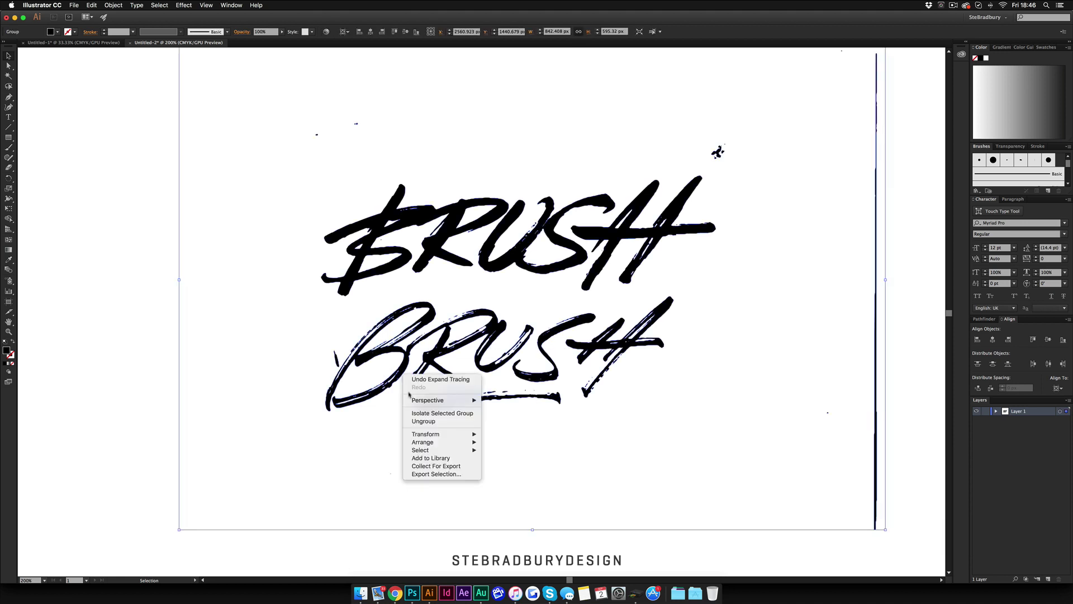
pyautogui.click(423, 420)
pyautogui.press('super+shift+a')
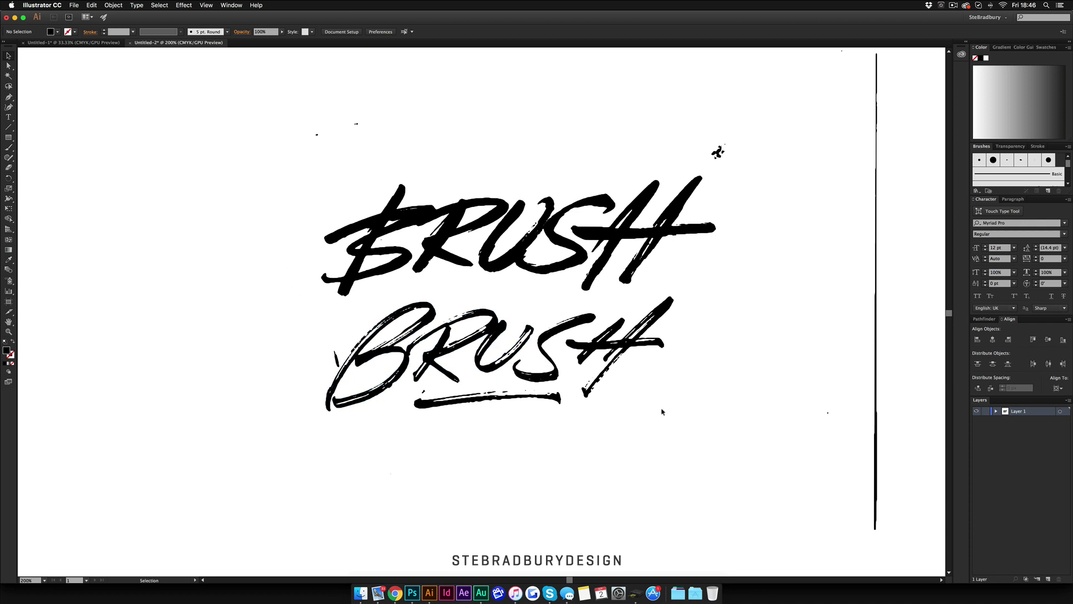
pyautogui.moveTo(717, 431)
pyautogui.mouseDown()
pyautogui.moveTo(223, 250)
pyautogui.moveTo(227, 307)
pyautogui.moveTo(245, 299)
pyautogui.mouseUp()
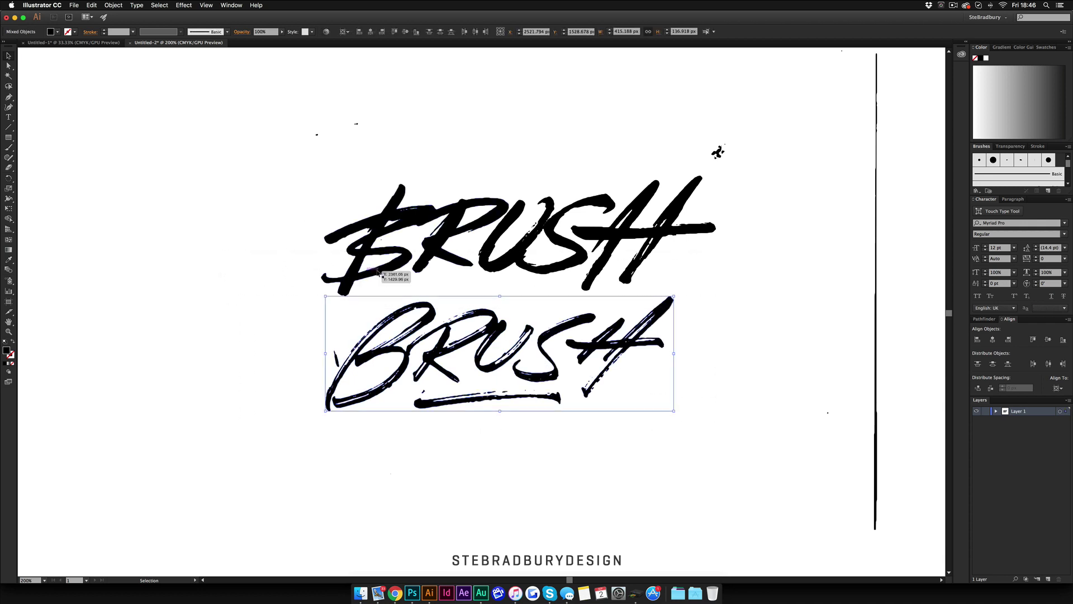
pyautogui.click(376, 430)
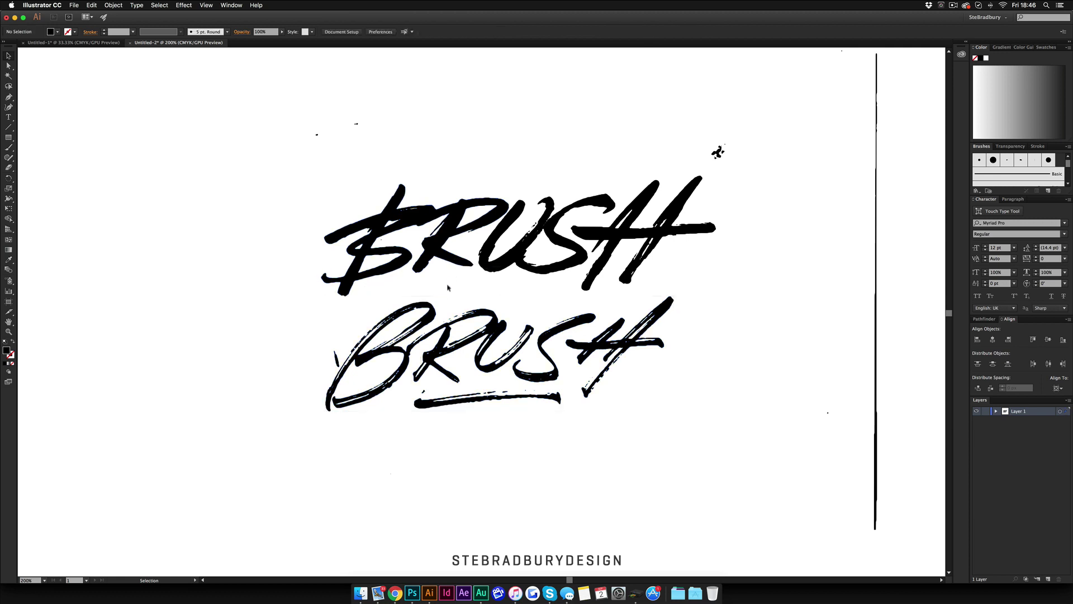
pyautogui.scroll(2, 576, 392)
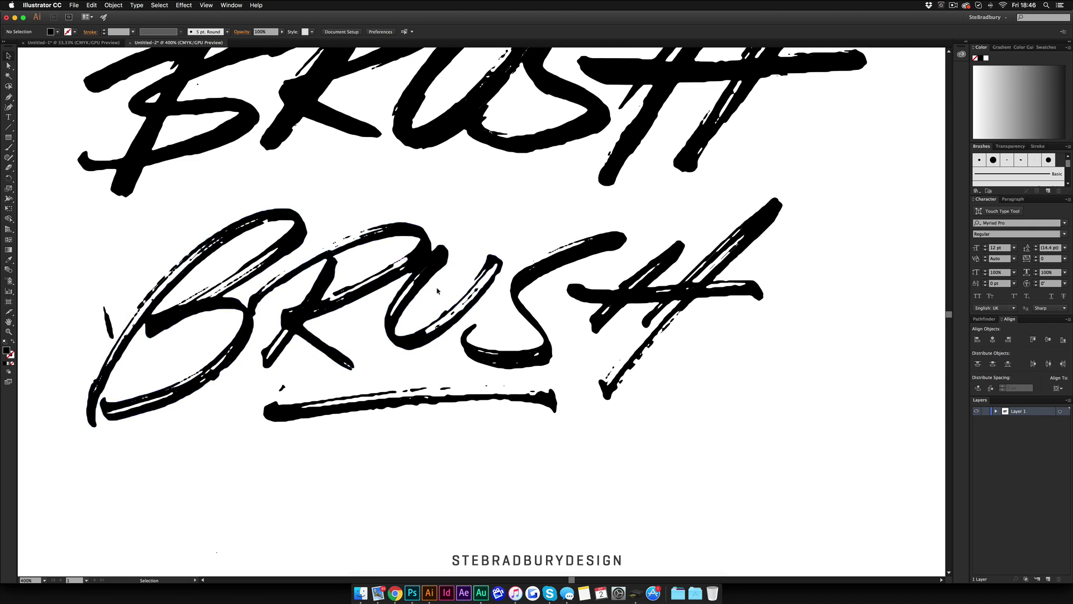
pyautogui.scroll(-2, 436, 291)
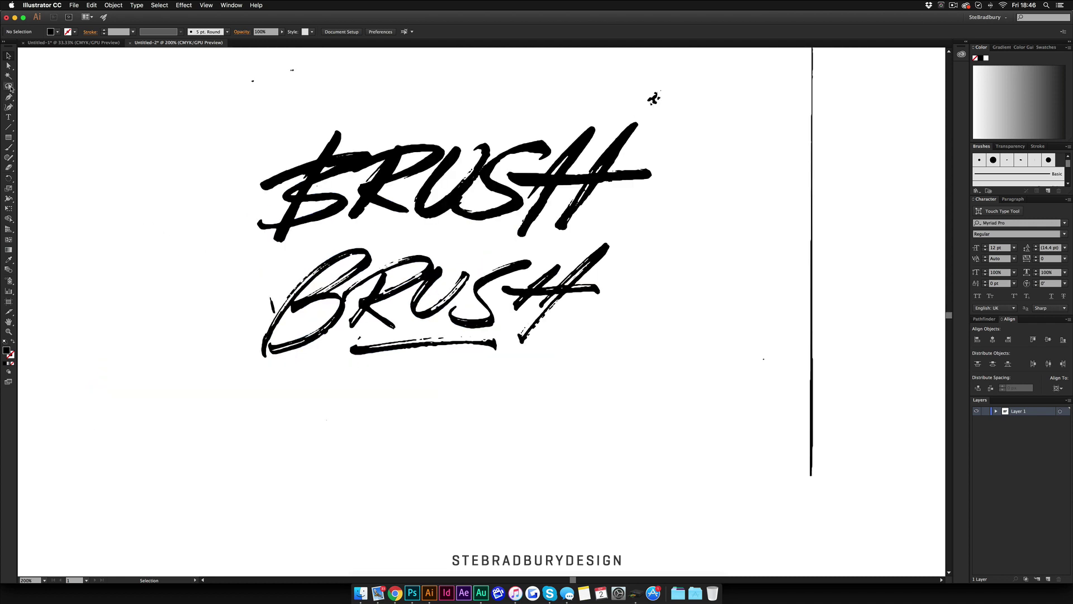
# Lasso the lower BRUSH word without the stray stroke beside its B, group its paths, and move the group down away from the upper word.
pyautogui.click(9, 87)
pyautogui.moveTo(455, 359)
pyautogui.mouseDown()
pyautogui.moveTo(568, 335)
pyautogui.moveTo(632, 262)
pyautogui.moveTo(603, 240)
pyautogui.mouseUp()
pyautogui.moveTo(506, 253)
pyautogui.mouseDown()
pyautogui.moveTo(301, 248)
pyautogui.moveTo(285, 268)
pyautogui.moveTo(280, 316)
pyautogui.moveTo(249, 347)
pyautogui.moveTo(328, 375)
pyautogui.moveTo(453, 360)
pyautogui.mouseUp()
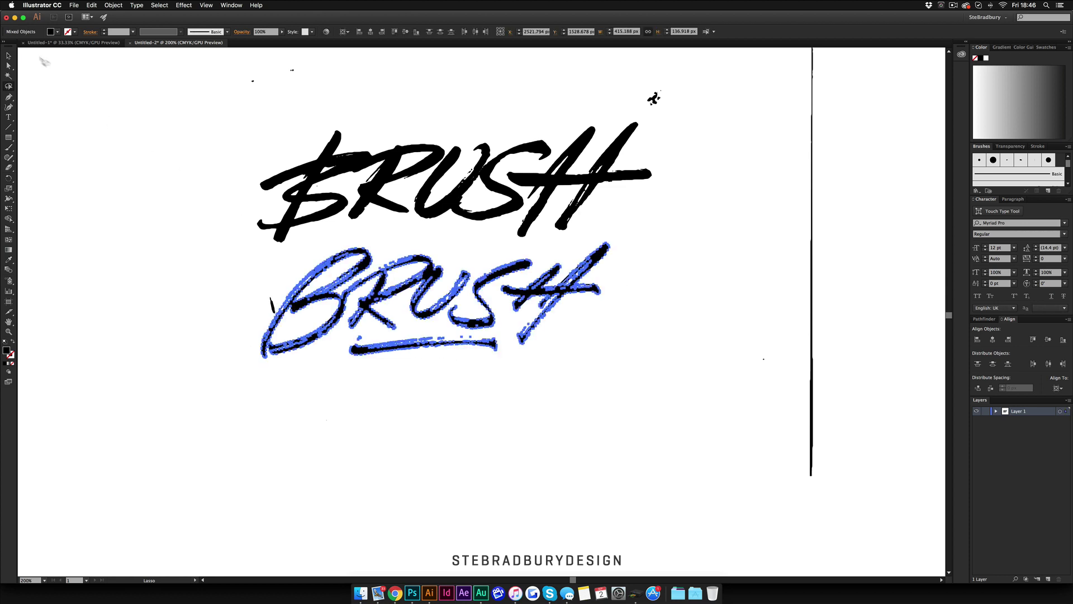
pyautogui.click(8, 56)
pyautogui.rightClick(374, 300)
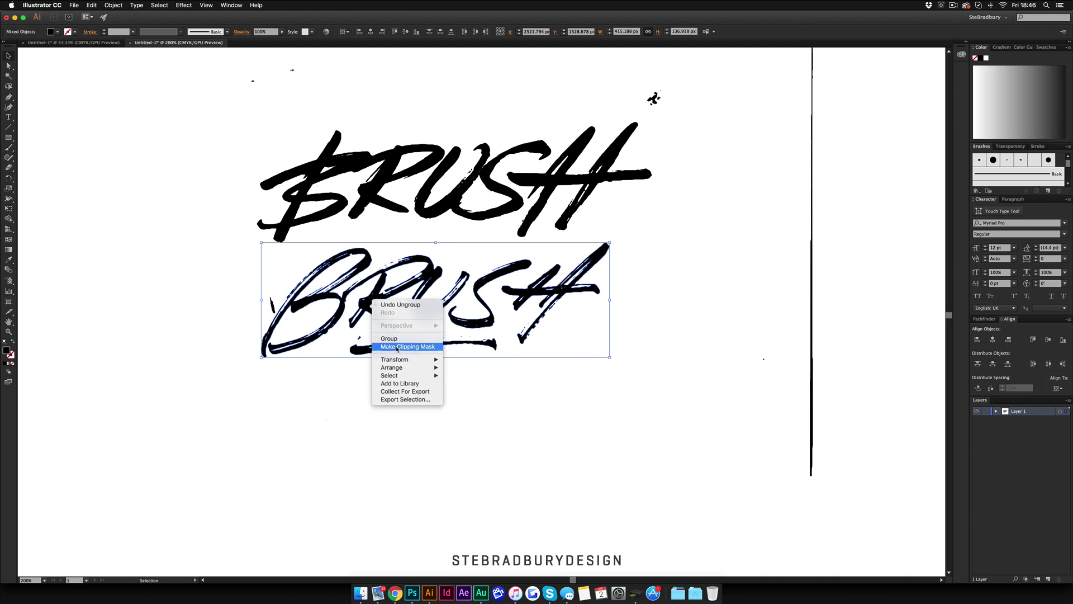
pyautogui.click(394, 339)
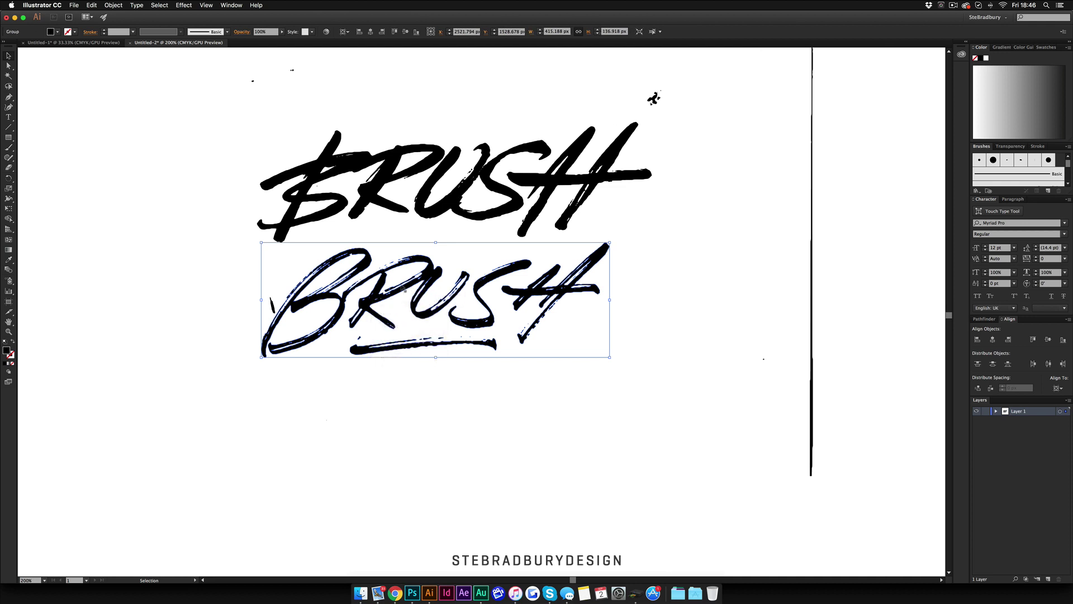
pyautogui.moveTo(403, 289)
pyautogui.mouseDown()
pyautogui.moveTo(416, 430)
pyautogui.moveTo(443, 459)
pyautogui.mouseUp()
pyautogui.scroll(1, 472, 351)
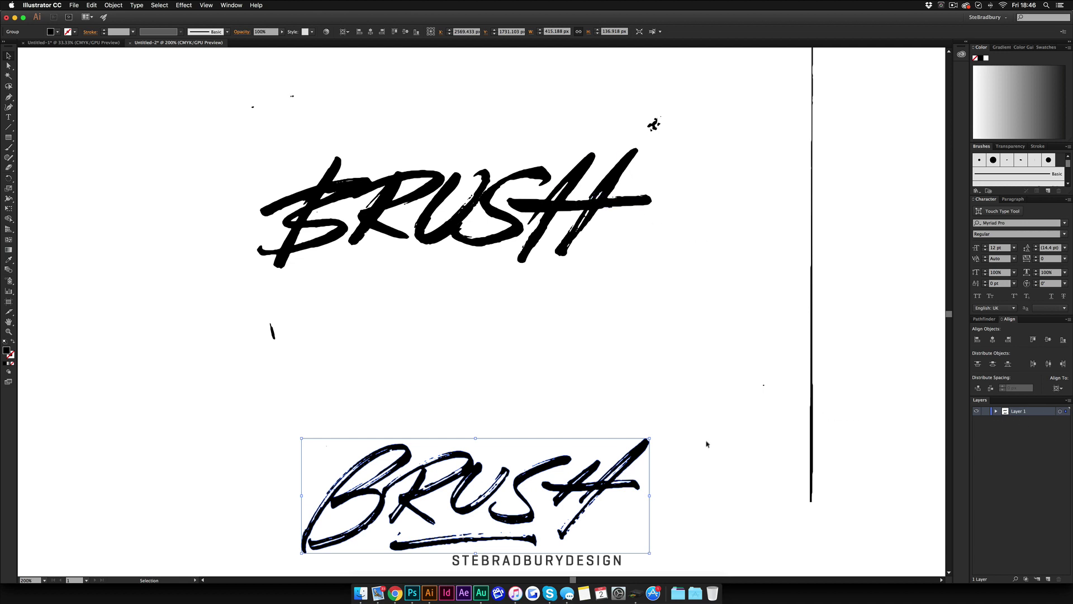
# Paste the grouped lower BRUSH word in place on a new layer, lock that layer and hide Layer 1.
pyautogui.press('super+shift+a')
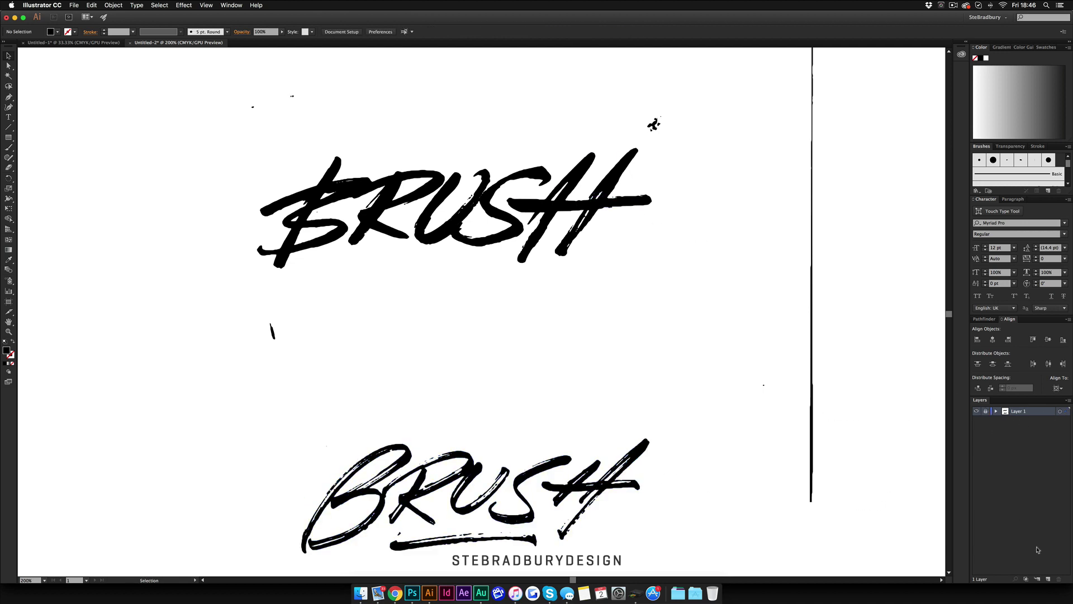
pyautogui.click(1047, 578)
pyautogui.press('super+f')
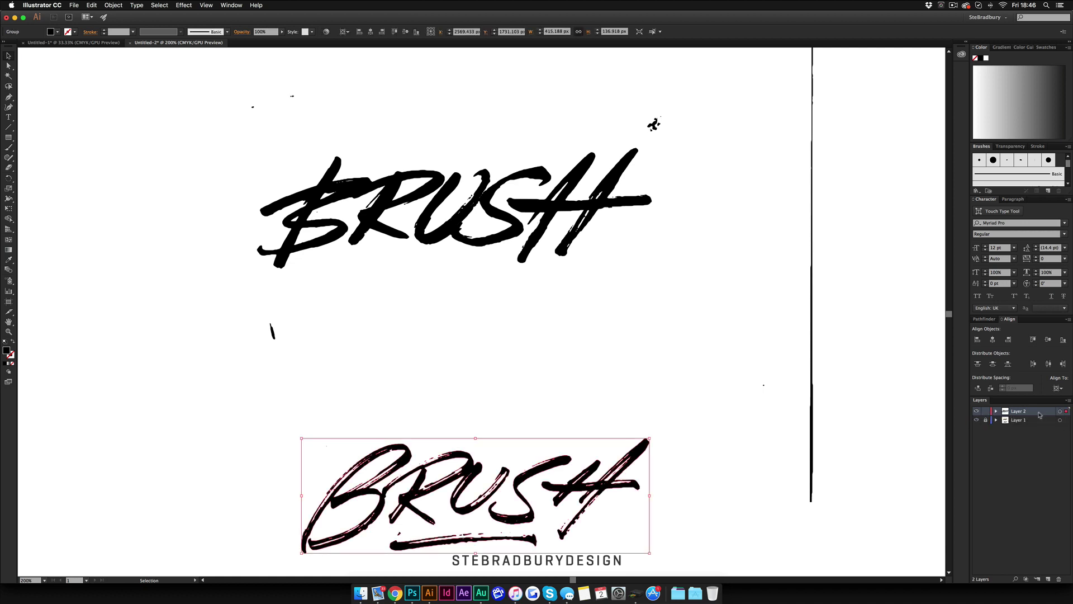
pyautogui.click(985, 411)
pyautogui.click(977, 421)
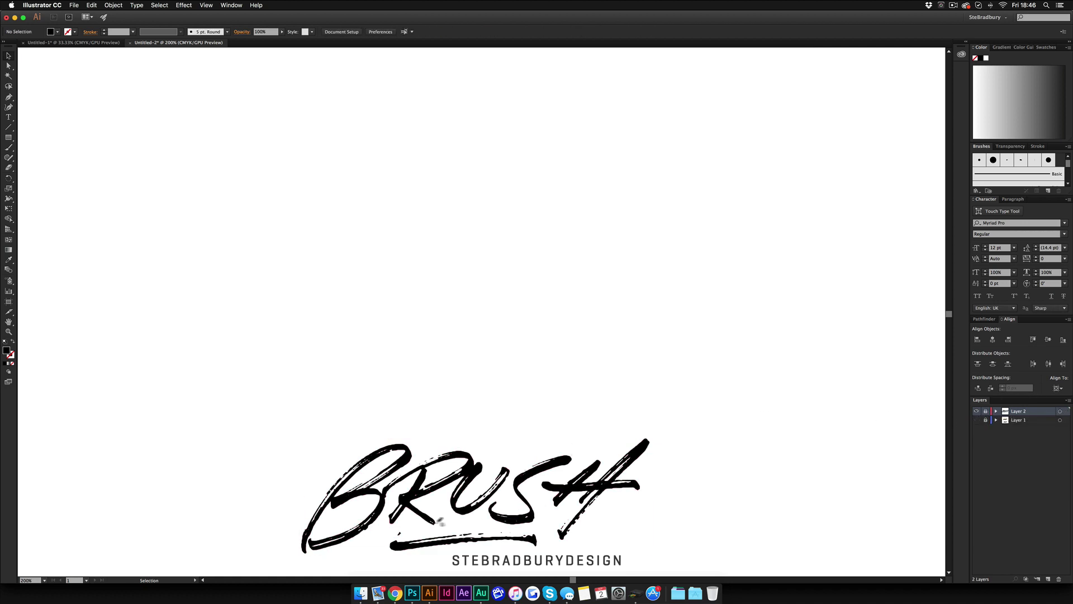
# Place Scan 109.jpeg on another new layer and rotate it 90 degrees clockwise so the lettering reads horizontally.
pyautogui.click(1048, 579)
pyautogui.click(360, 593)
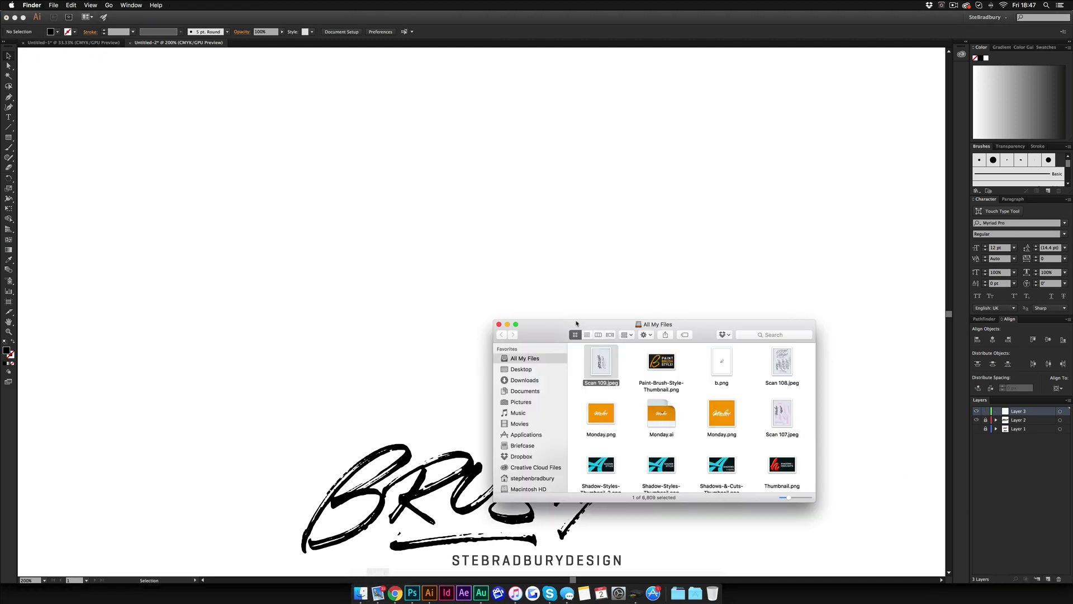
pyautogui.moveTo(594, 376); pyautogui.dragTo(467, 248)
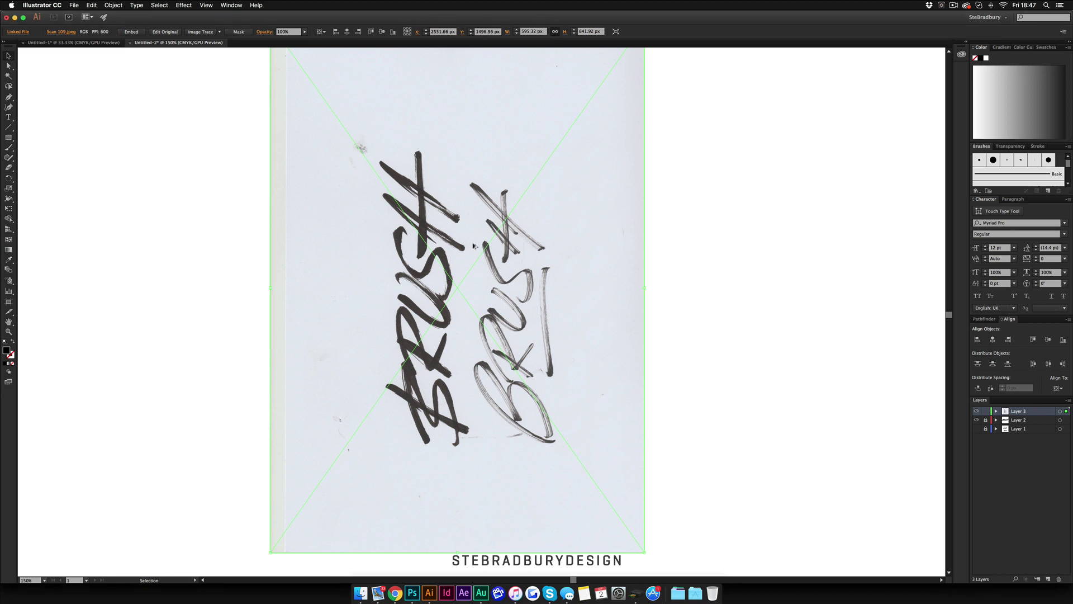
pyautogui.press('super+0')
pyautogui.press('super+plus')
pyautogui.press('super+plus')
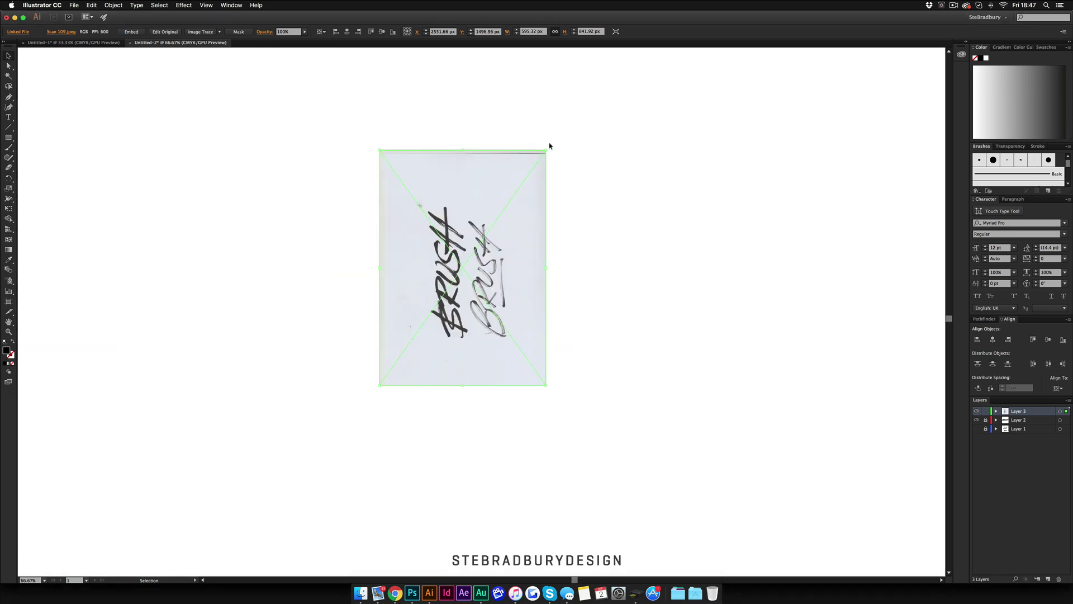
pyautogui.moveTo(549, 145); pyautogui.dragTo(599, 364)
# Trace the rotated scan with the Silhouettes preset.
pyautogui.press('super+plus')
pyautogui.press('super+plus')
pyautogui.press('super+plus')
pyautogui.press('super+plus')
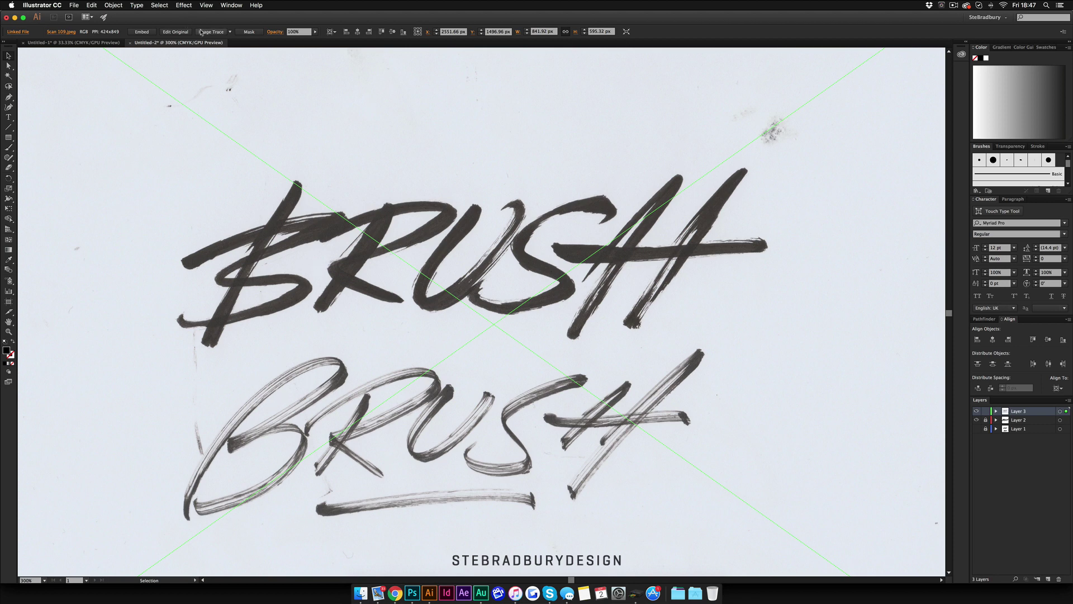
pyautogui.click(230, 32)
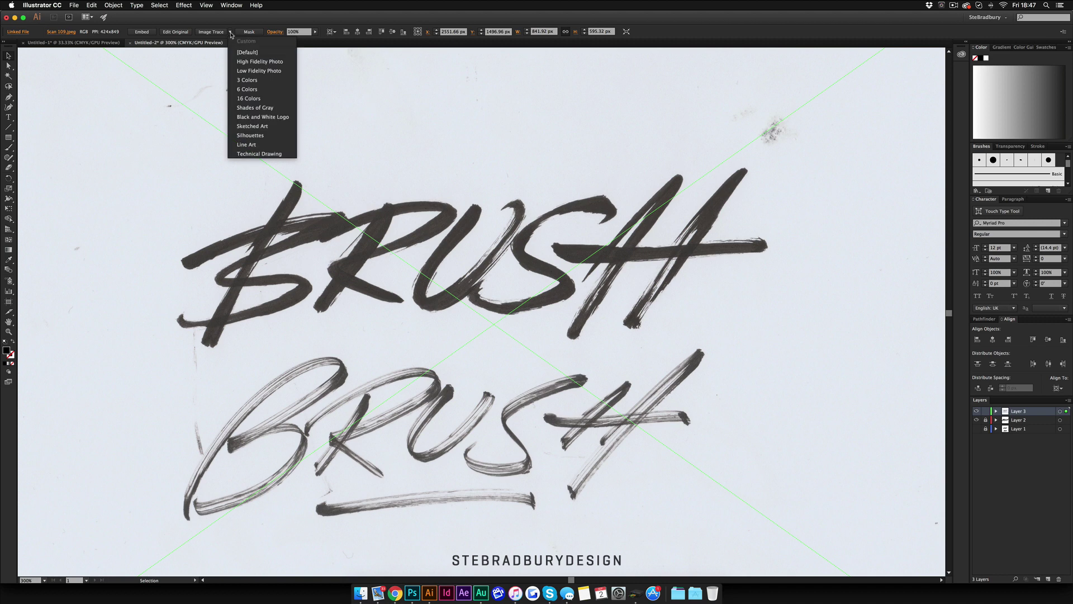
pyautogui.click(250, 135)
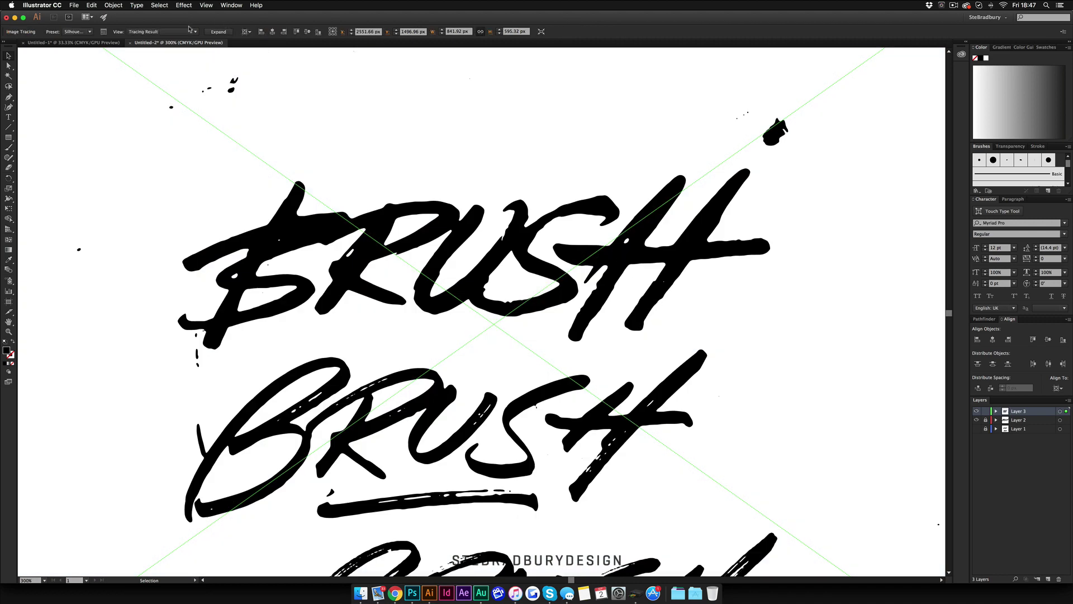
# In the Image Trace settings, raise Paths to 93% and Corners to 90%, and reduce Noise to 1 px.
pyautogui.click(104, 32)
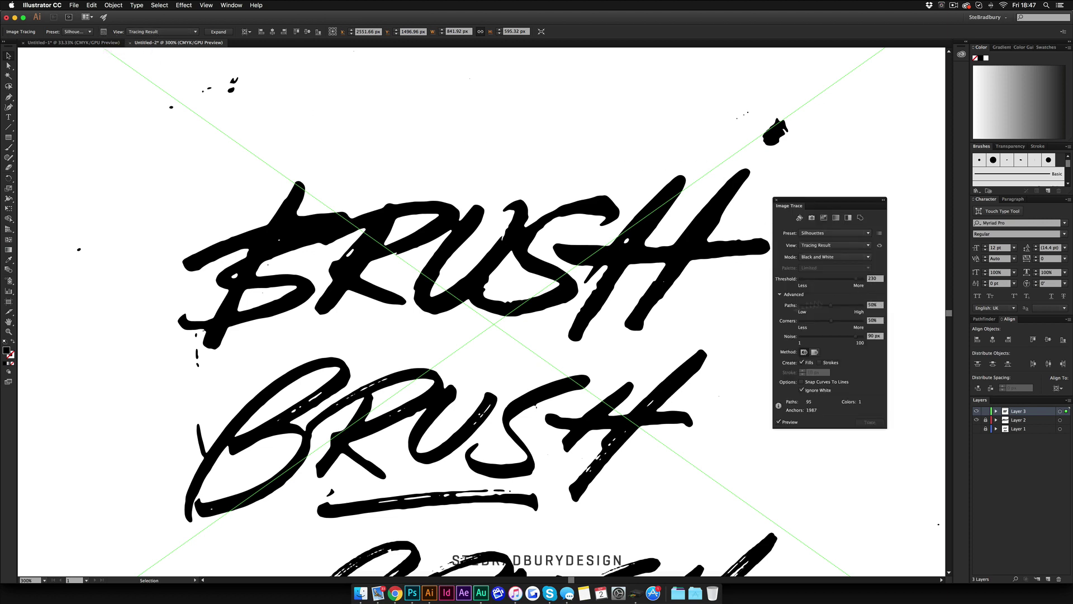
pyautogui.moveTo(839, 306); pyautogui.dragTo(859, 306)
pyautogui.click(853, 321)
pyautogui.moveTo(811, 340); pyautogui.dragTo(800, 339)
pyautogui.scroll(2, 399, 262)
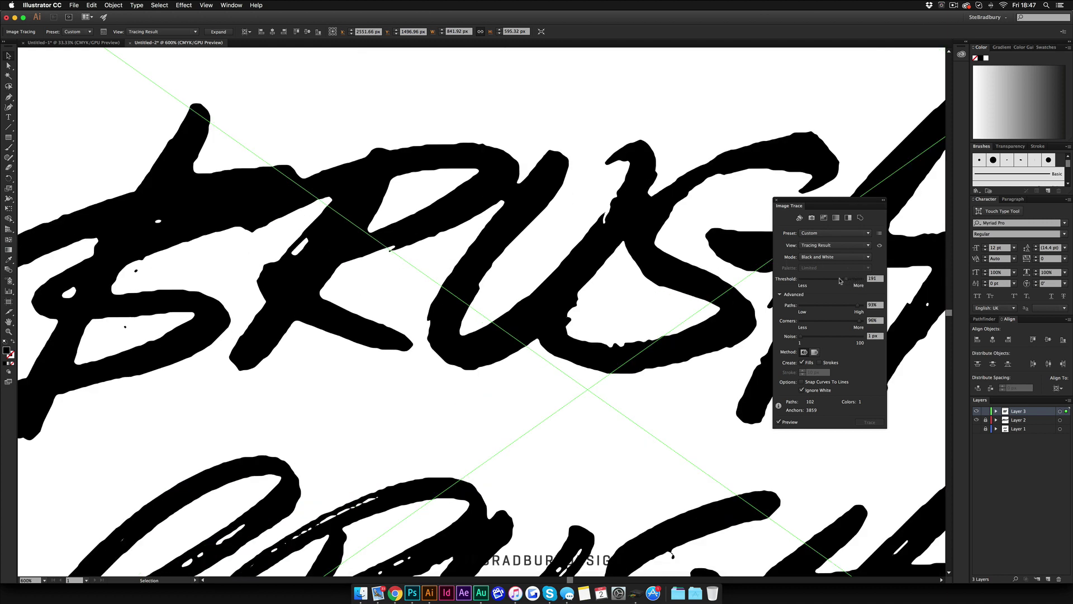
# Tune the trace for the upper word's dry-brush texture with Threshold 151, Paths 92% and Corners 81%.
pyautogui.moveTo(839, 281); pyautogui.dragTo(838, 282)
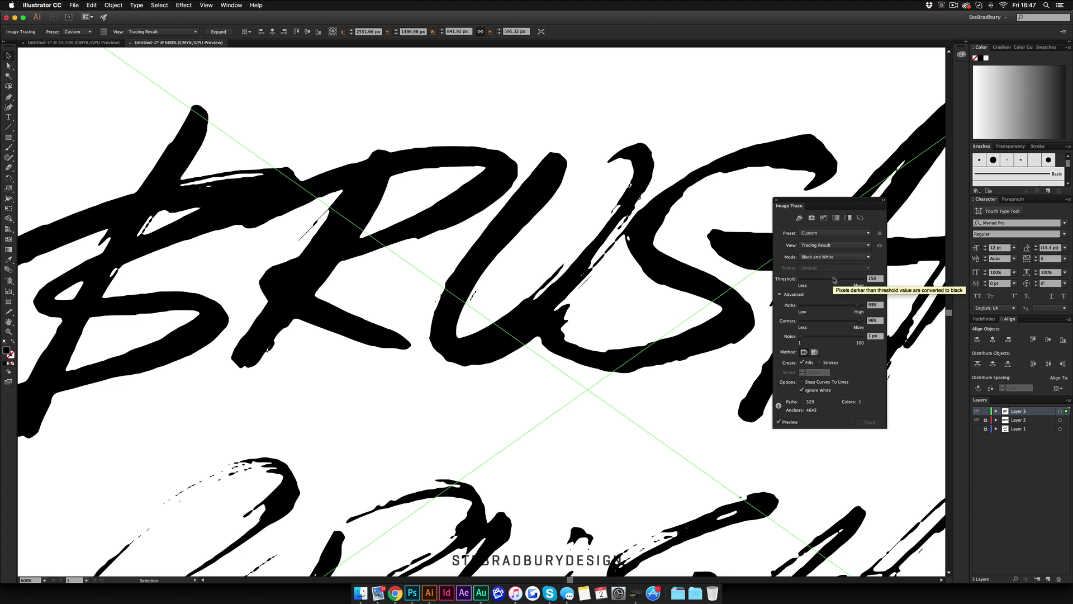
pyautogui.moveTo(859, 306); pyautogui.dragTo(854, 307)
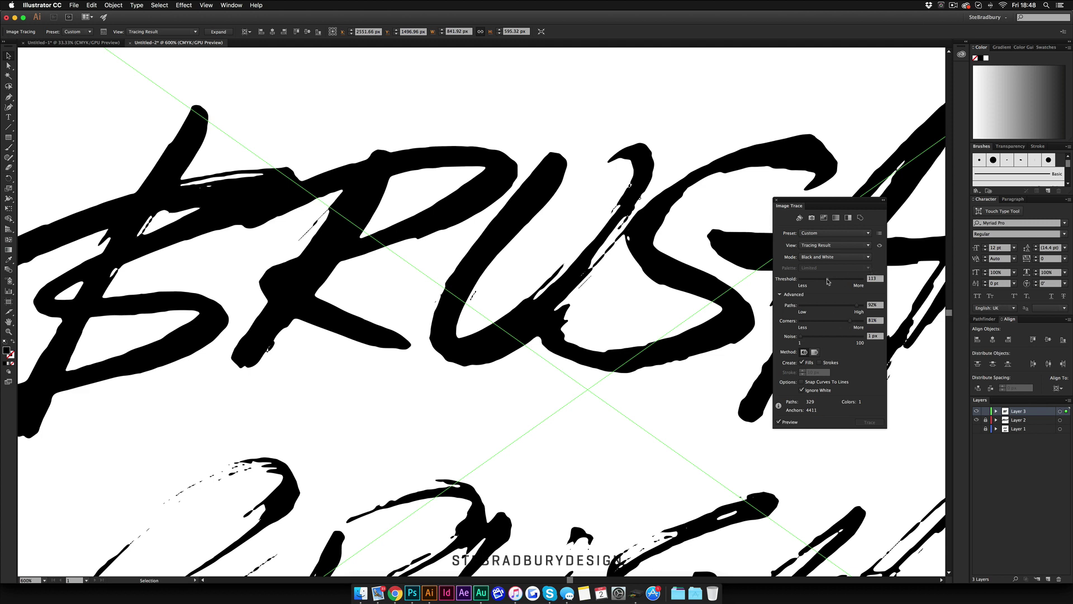
pyautogui.moveTo(827, 281); pyautogui.dragTo(826, 282)
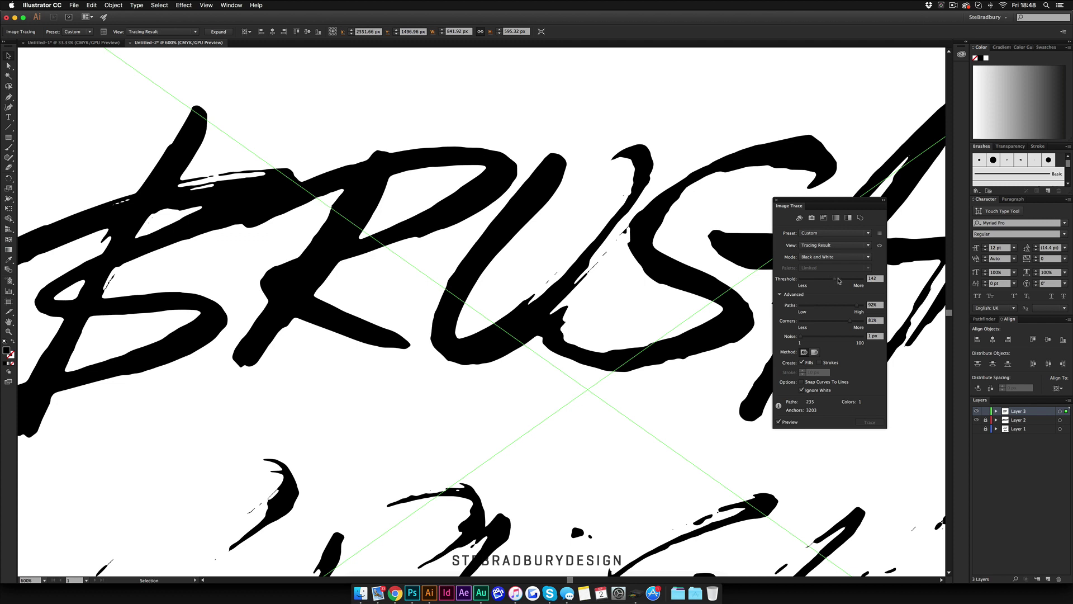
pyautogui.moveTo(838, 281); pyautogui.dragTo(841, 280)
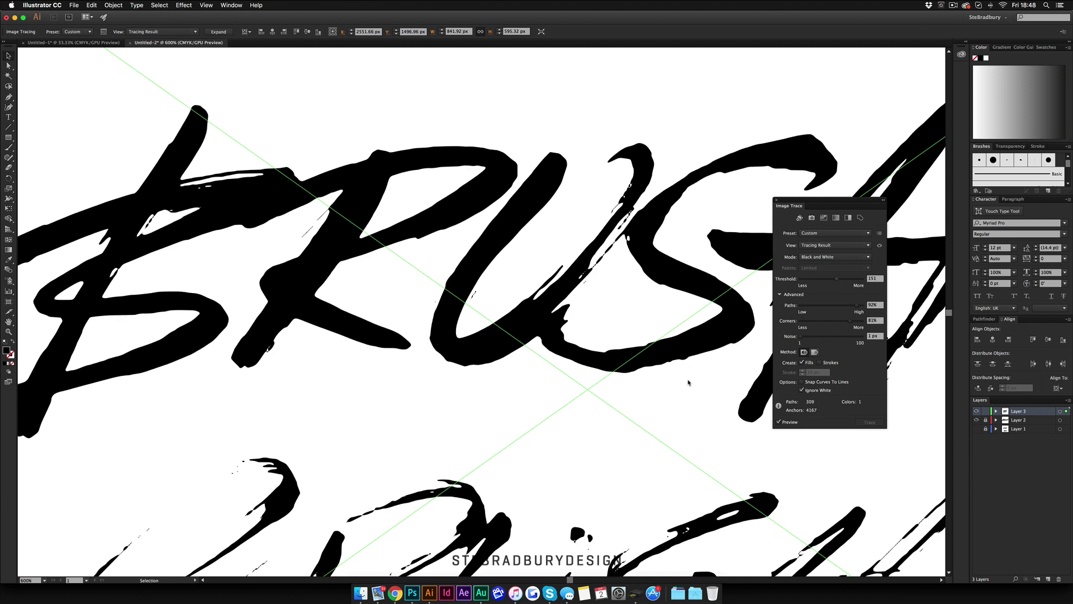
# Close the Image Trace settings, expand the new tracing into vector paths and deselect it.
pyautogui.press('super+minus')
pyautogui.press('super+minus')
pyautogui.press('super+minus')
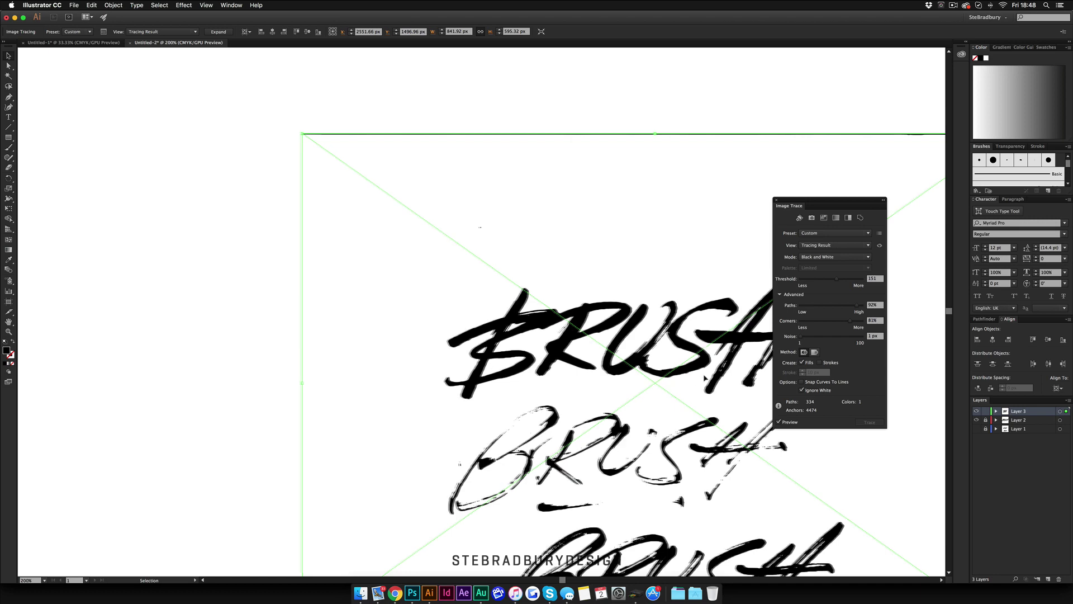
pyautogui.hscroll(5, 705, 378)
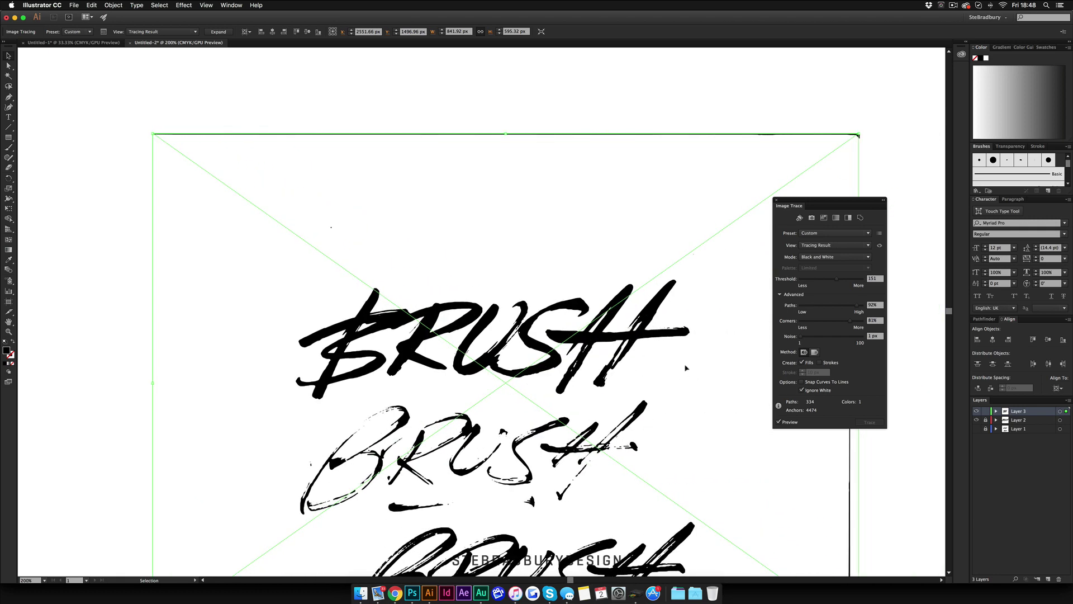
pyautogui.click(778, 202)
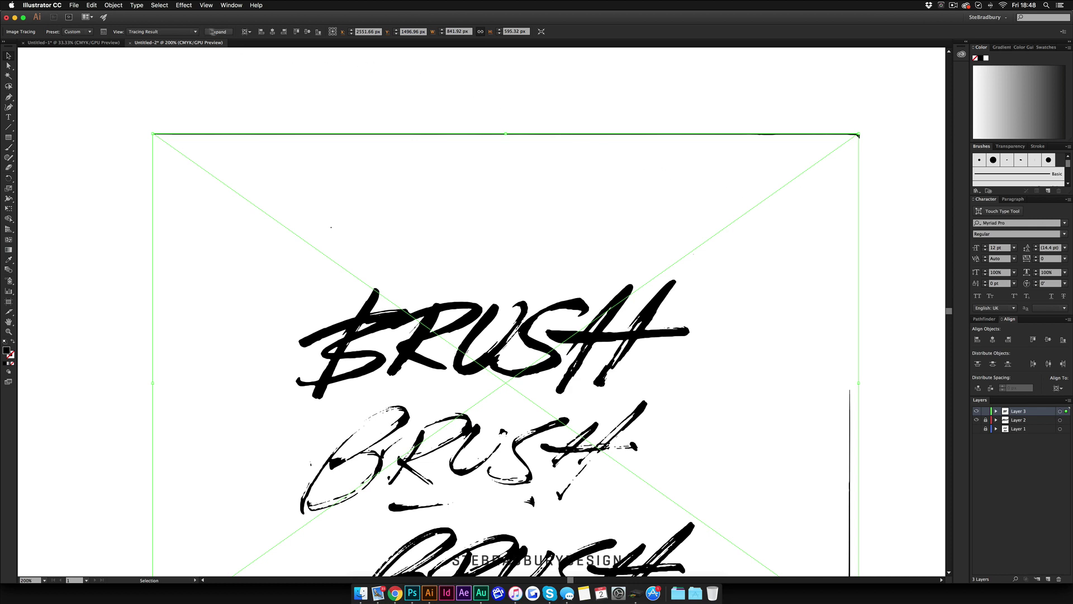
pyautogui.click(218, 32)
pyautogui.click(330, 219)
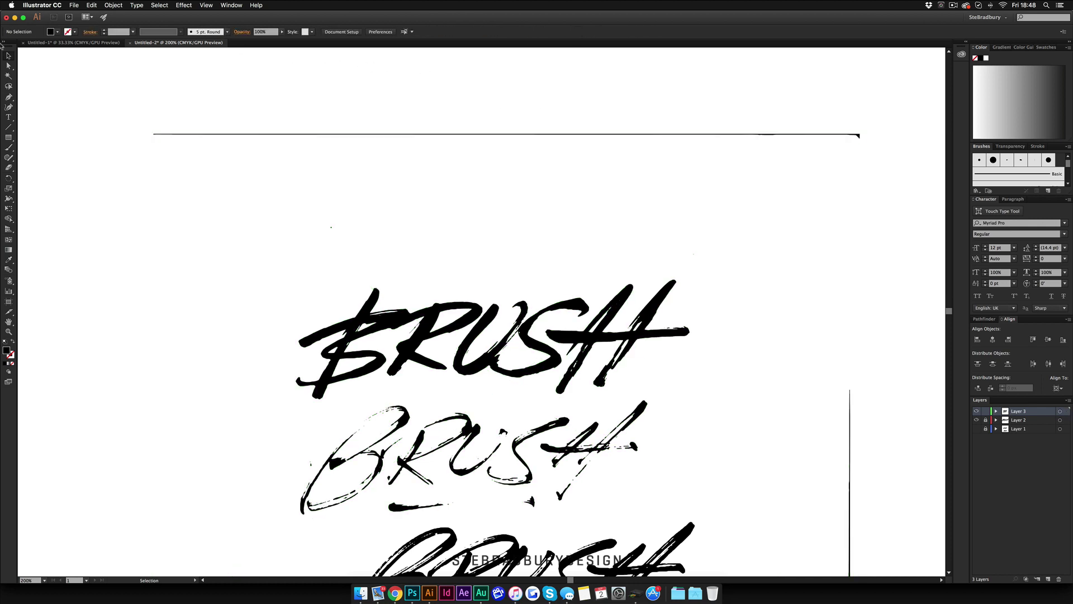
# Ungroup the newly expanded tracing on Layer 3 and clear the selection.
pyautogui.click(10, 87)
pyautogui.moveTo(302, 320); pyautogui.dragTo(351, 328)
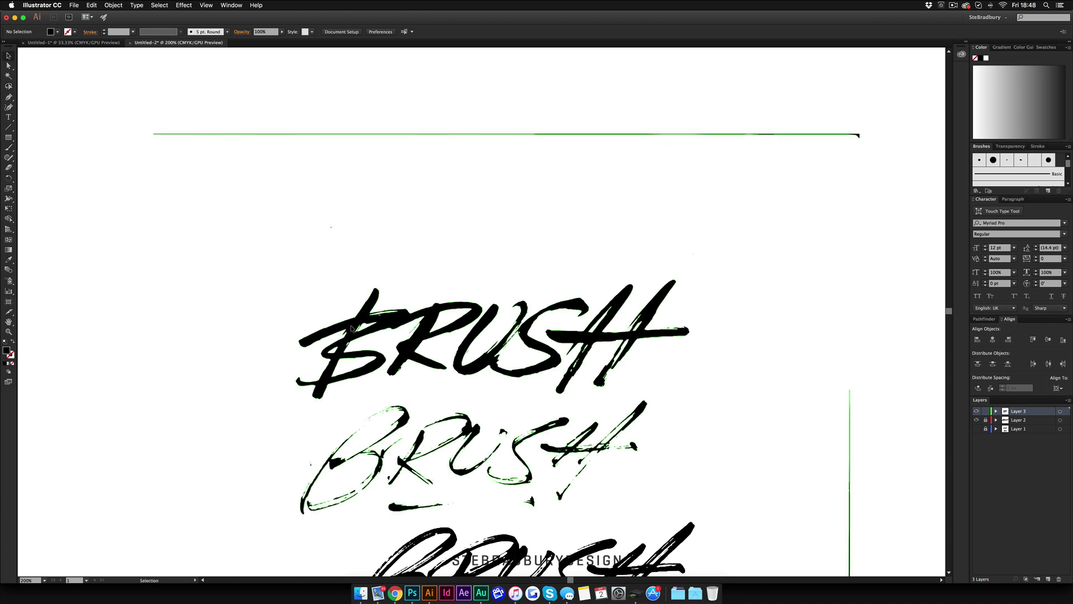
pyautogui.rightClick(352, 326)
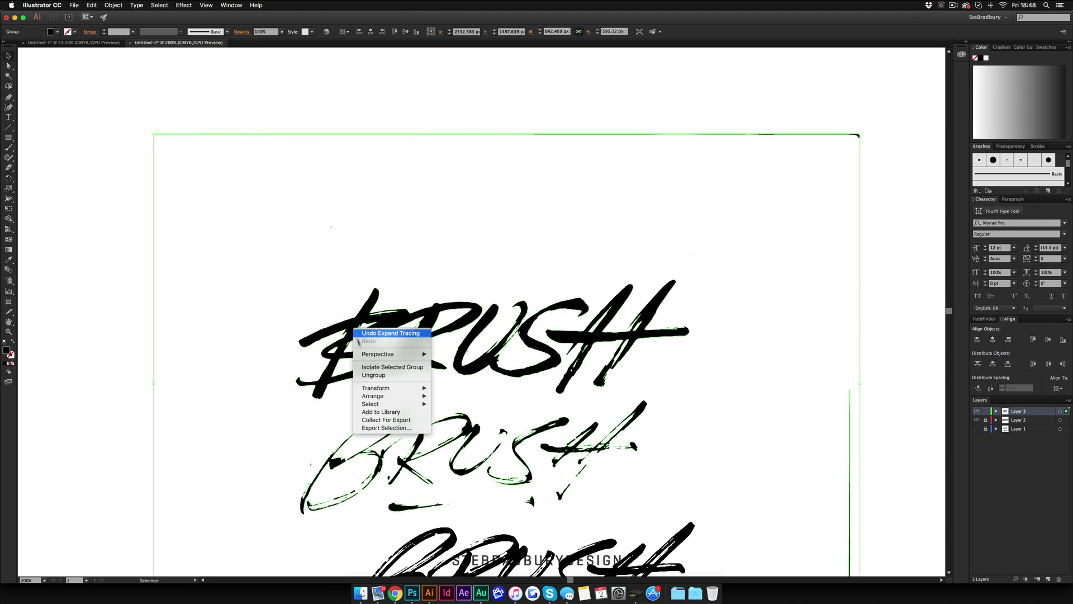
pyautogui.click(259, 271)
pyautogui.moveTo(235, 244); pyautogui.dragTo(197, 196)
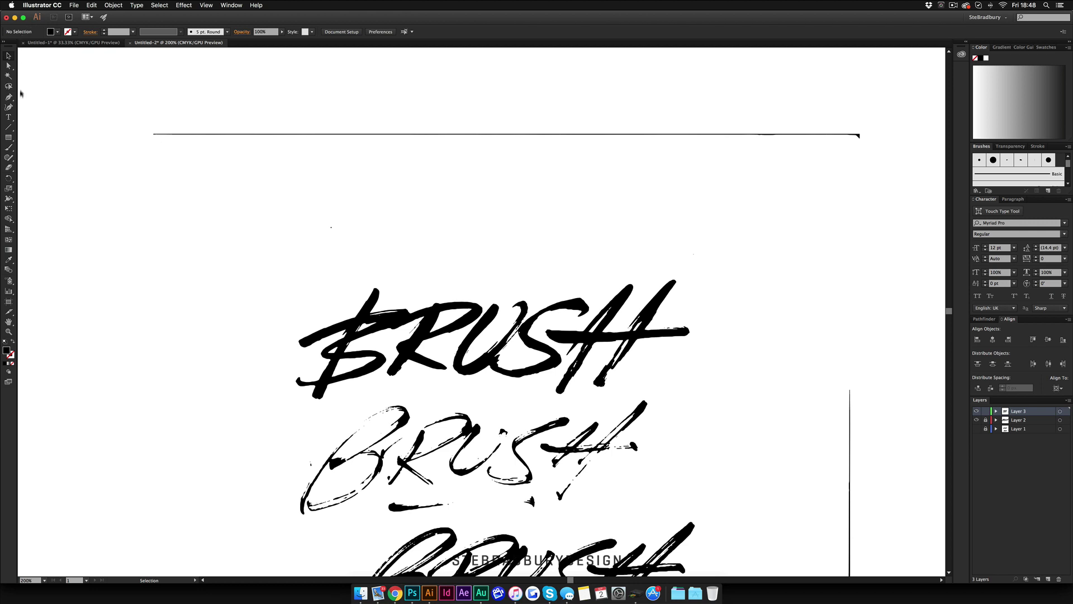
# Lasso the upper BRUSH word of the new tracing and group its paths.
pyautogui.click(8, 87)
pyautogui.moveTo(339, 411)
pyautogui.mouseDown()
pyautogui.moveTo(517, 390)
pyautogui.moveTo(571, 399)
pyautogui.moveTo(441, 385)
pyautogui.moveTo(603, 399)
pyautogui.moveTo(665, 373)
pyautogui.moveTo(708, 339)
pyautogui.moveTo(711, 302)
pyautogui.moveTo(681, 279)
pyautogui.moveTo(557, 270)
pyautogui.moveTo(340, 279)
pyautogui.moveTo(285, 306)
pyautogui.moveTo(269, 366)
pyautogui.moveTo(296, 404)
pyautogui.moveTo(339, 413)
pyautogui.mouseUp()
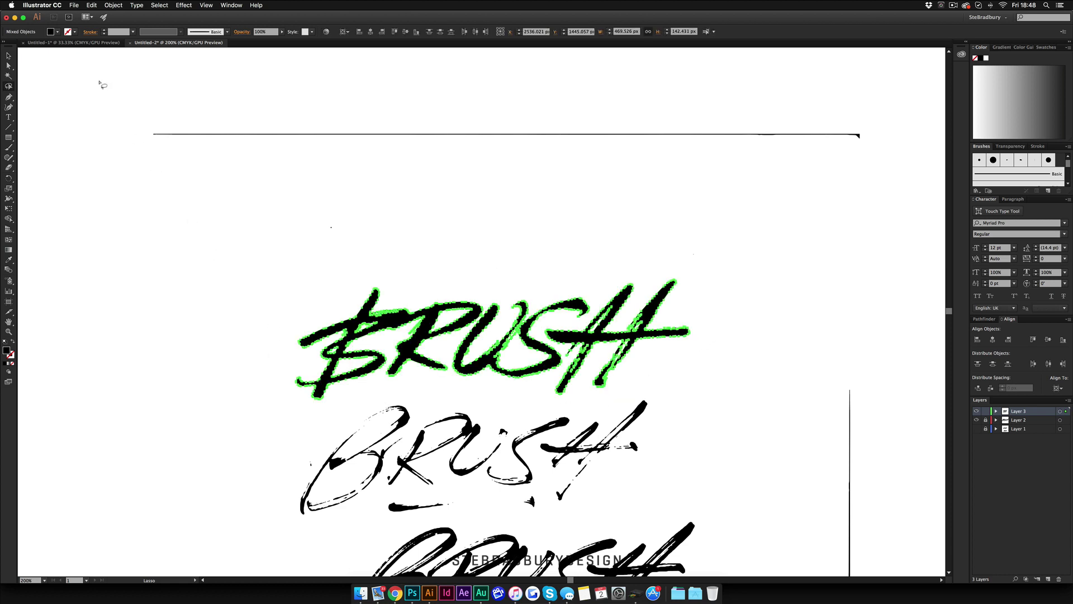
pyautogui.click(8, 56)
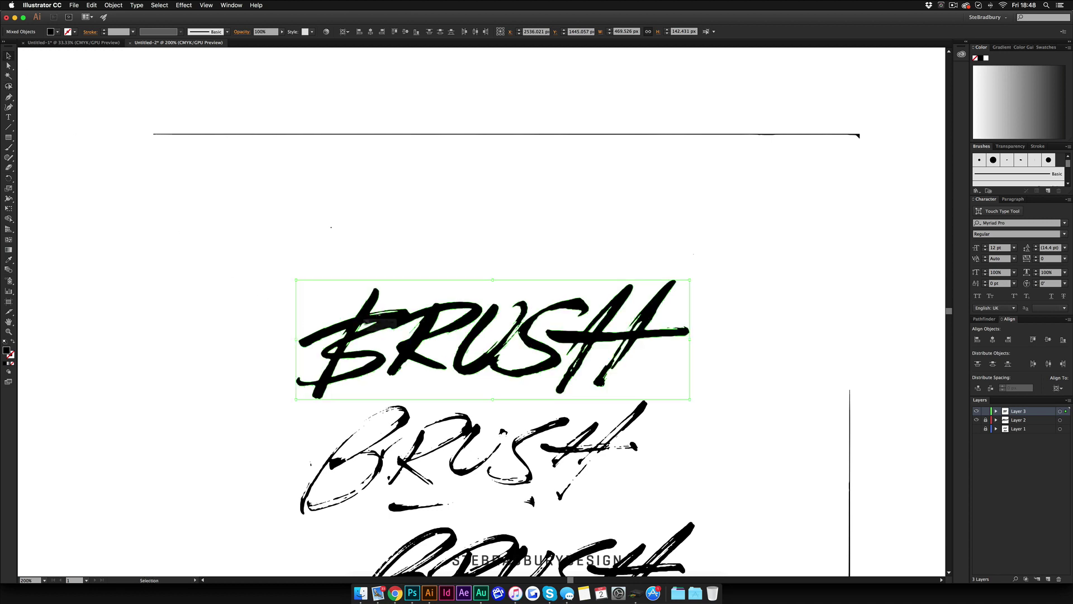
pyautogui.rightClick(380, 321)
pyautogui.click(415, 355)
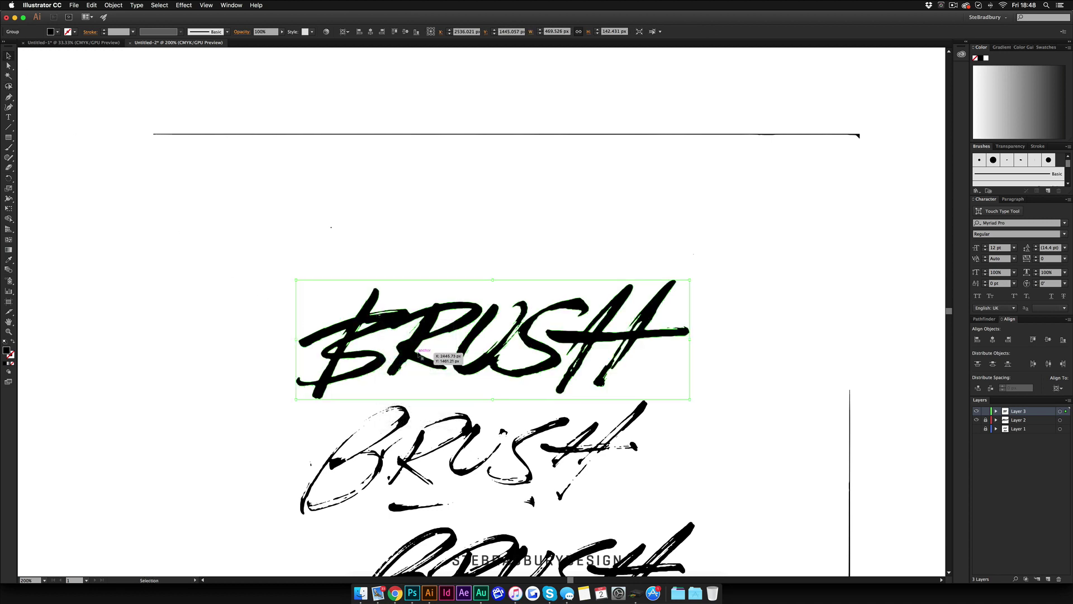
pyautogui.press('a')
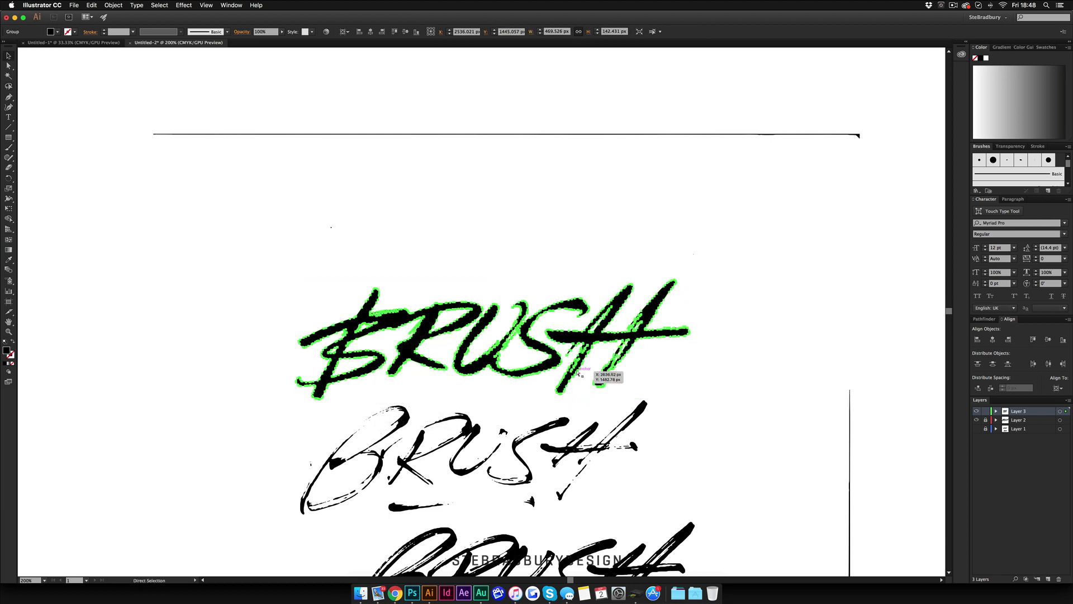
# Lock and hide Layer 3 and move it below Layer 2.
pyautogui.click(985, 411)
pyautogui.click(977, 411)
pyautogui.moveTo(1012, 412); pyautogui.dragTo(1015, 422)
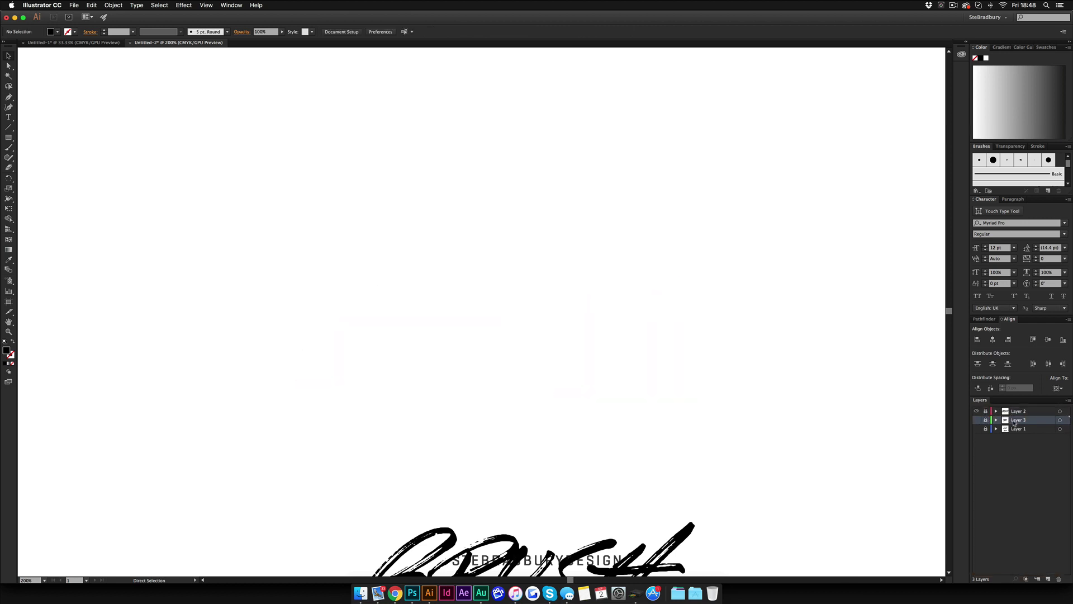
# Paste the grouped upper BRUSH word in place on a new layer above Layer 2.
pyautogui.click(1048, 578)
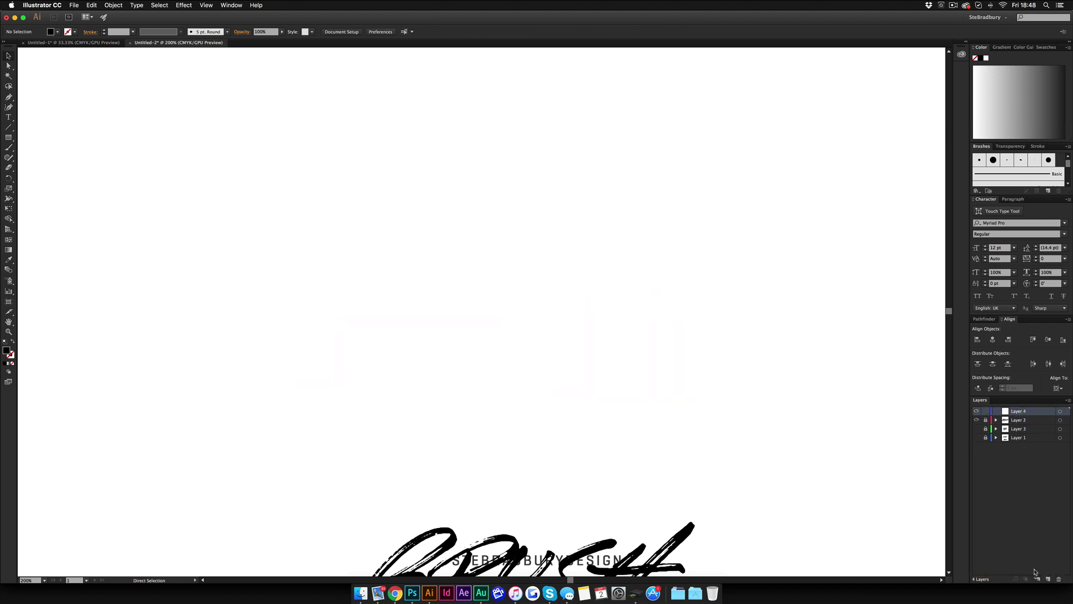
pyautogui.press('v')
pyautogui.hotkey('ctrl', 'v')
pyautogui.scroll(-3, 652, 416)
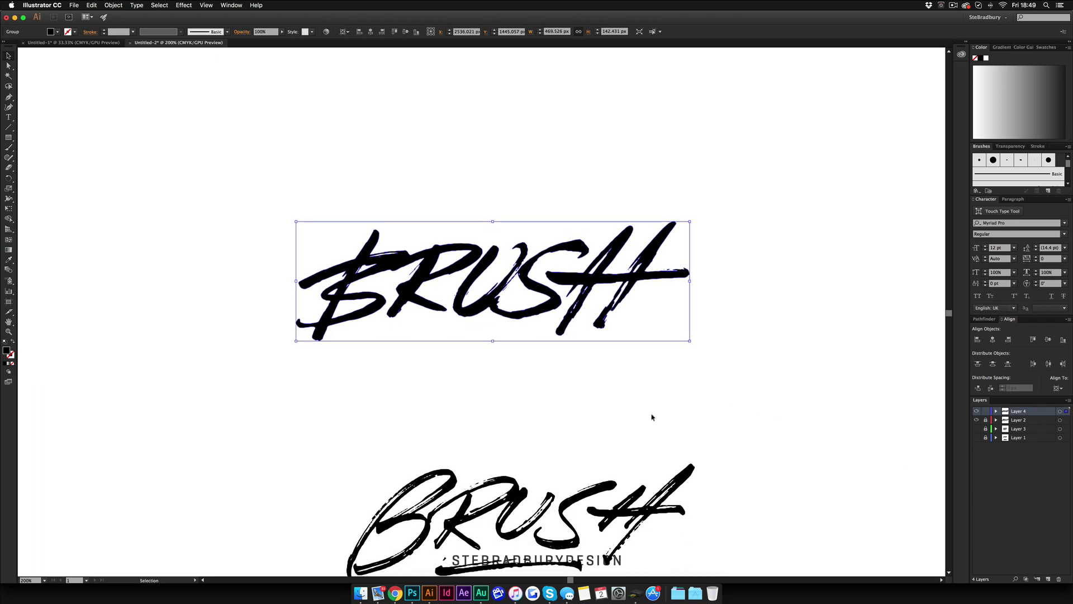
pyautogui.scroll(-2, 652, 417)
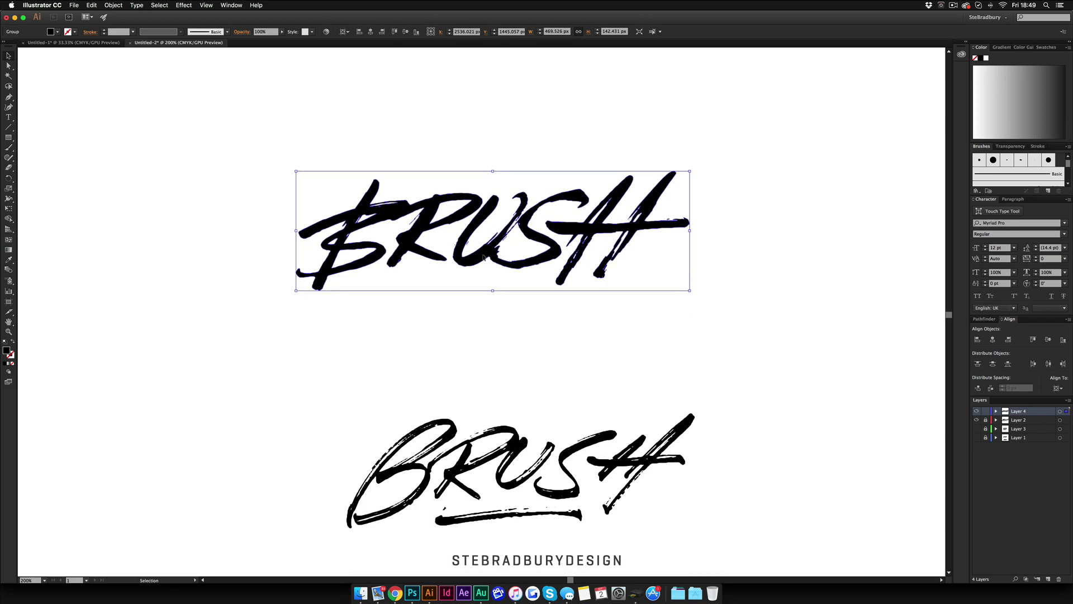
# Move the upper BRUSH word down close above the lower word, deselect it and inspect both words together.
pyautogui.moveTo(484, 262); pyautogui.dragTo(546, 377)
pyautogui.click(776, 478)
pyautogui.scroll(-4, 775, 478)
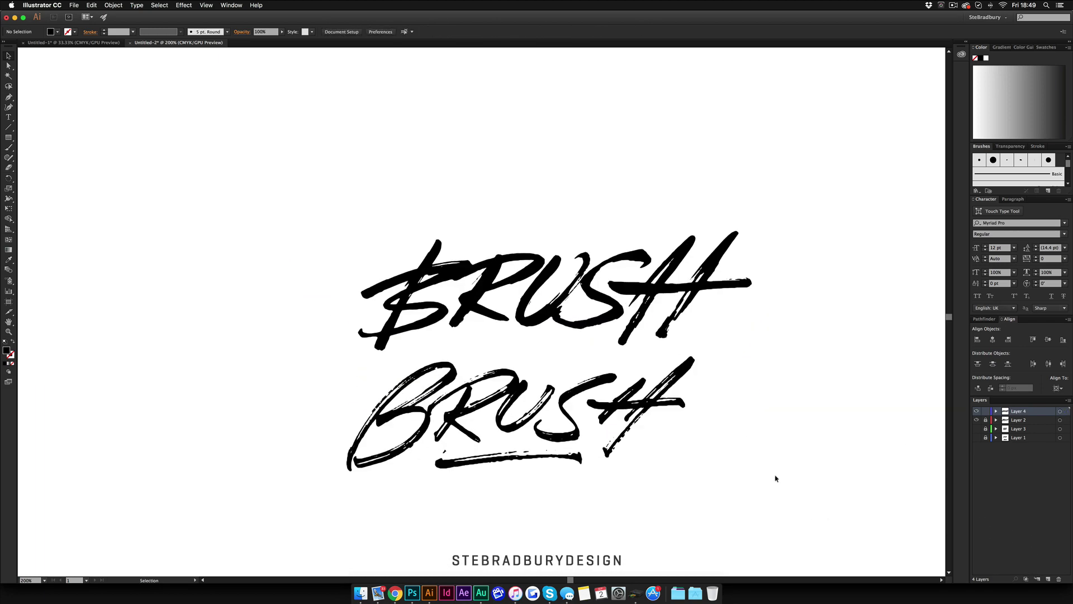
pyautogui.scroll(-1, 693, 460)
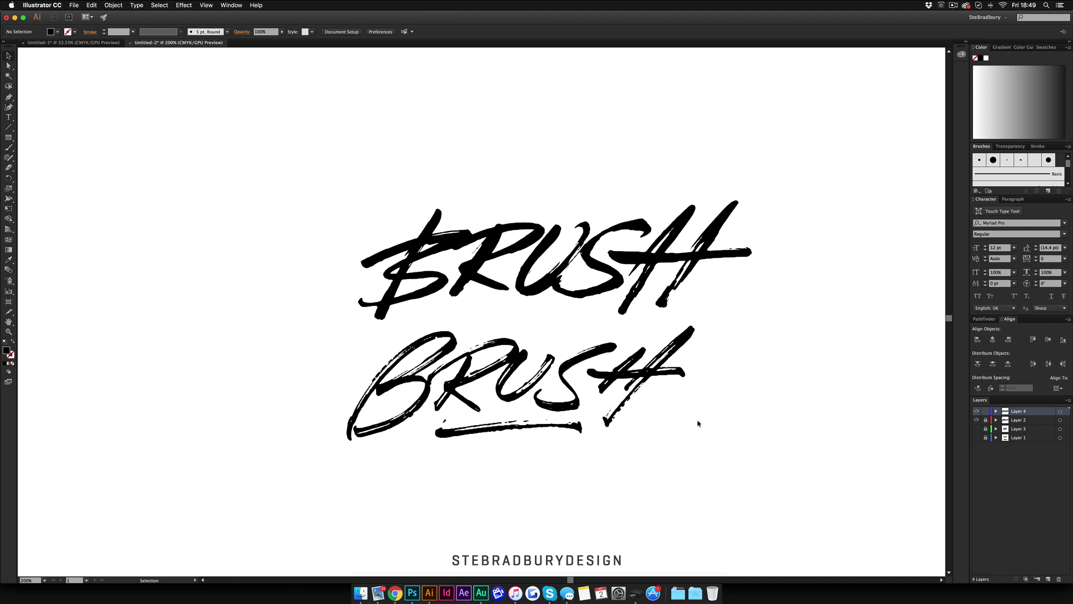
pyautogui.scroll(-2, 693, 422)
pyautogui.scroll(3, 694, 421)
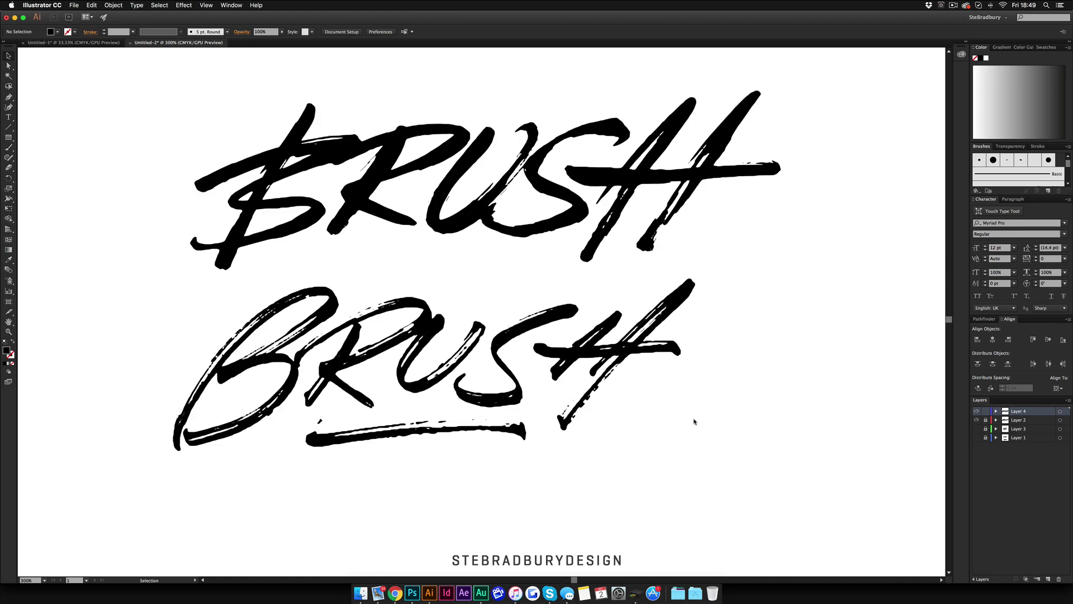
pyautogui.scroll(-1, 694, 421)
pyautogui.hscroll(-1, 694, 422)
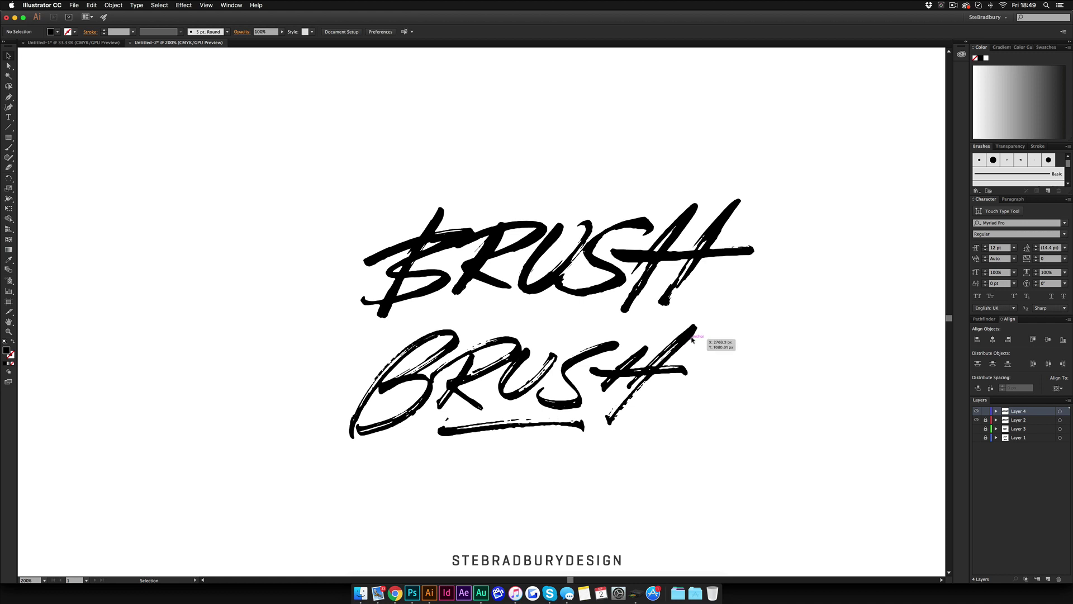
# Hide Layers 4 and 2, unlock Layer 3, and show Layers 3 and 1 so both full tracings appear side by side.
pyautogui.click(977, 412)
pyautogui.click(977, 428)
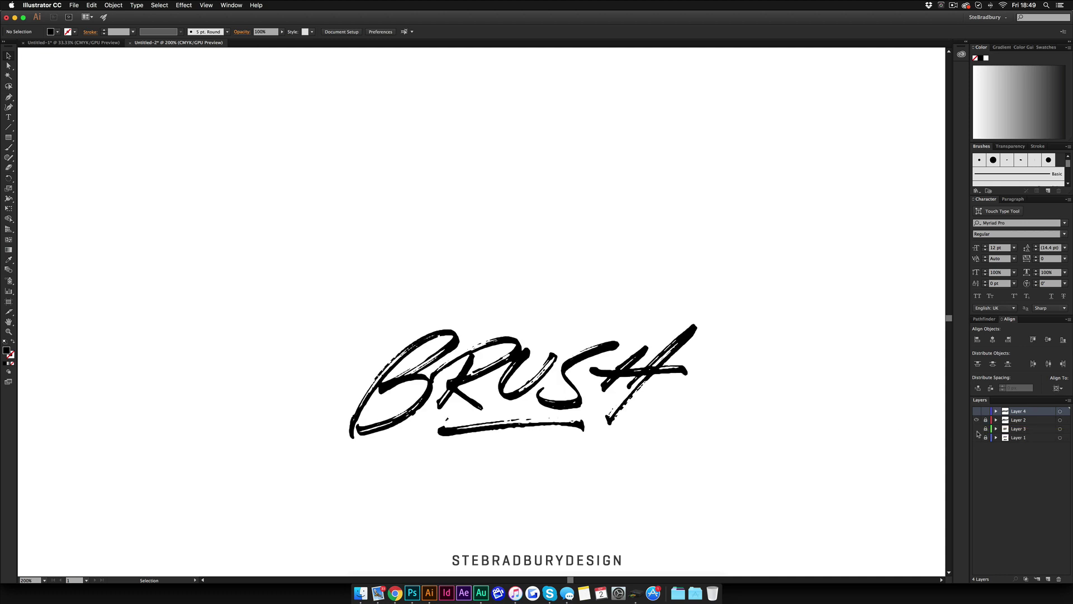
pyautogui.hotkey('ctrl', '-')
pyautogui.hotkey('ctrl', '-')
pyautogui.hotkey('ctrl', '-')
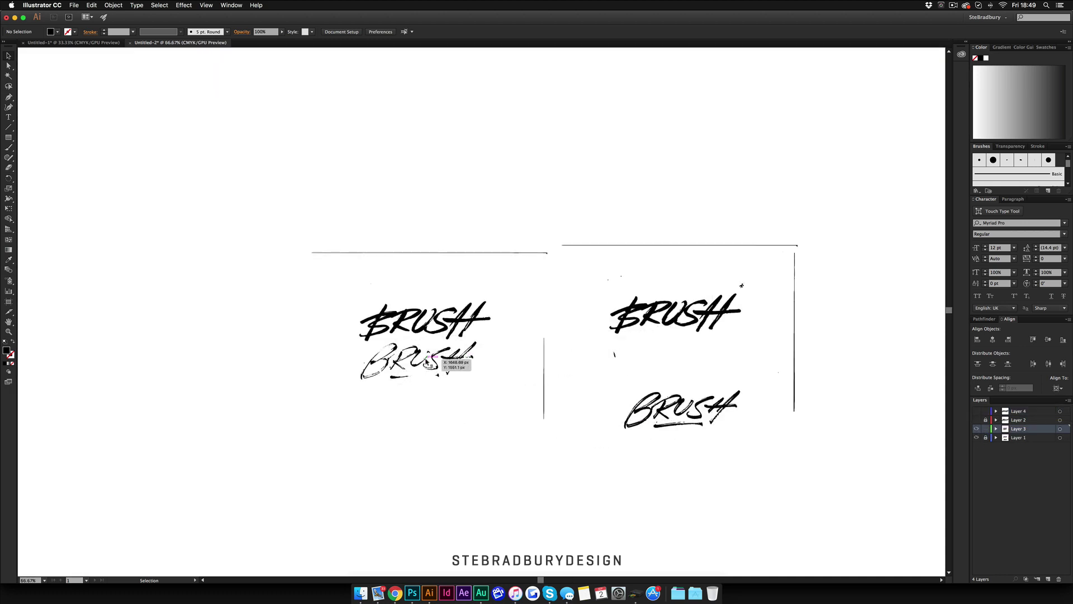
# Compare the brush texture and missing detail of the lower BRUSH word between the two full tracings.
pyautogui.hotkey('ctrl', '+')
pyautogui.hotkey('ctrl', '+')
pyautogui.hotkey('ctrl', '+')
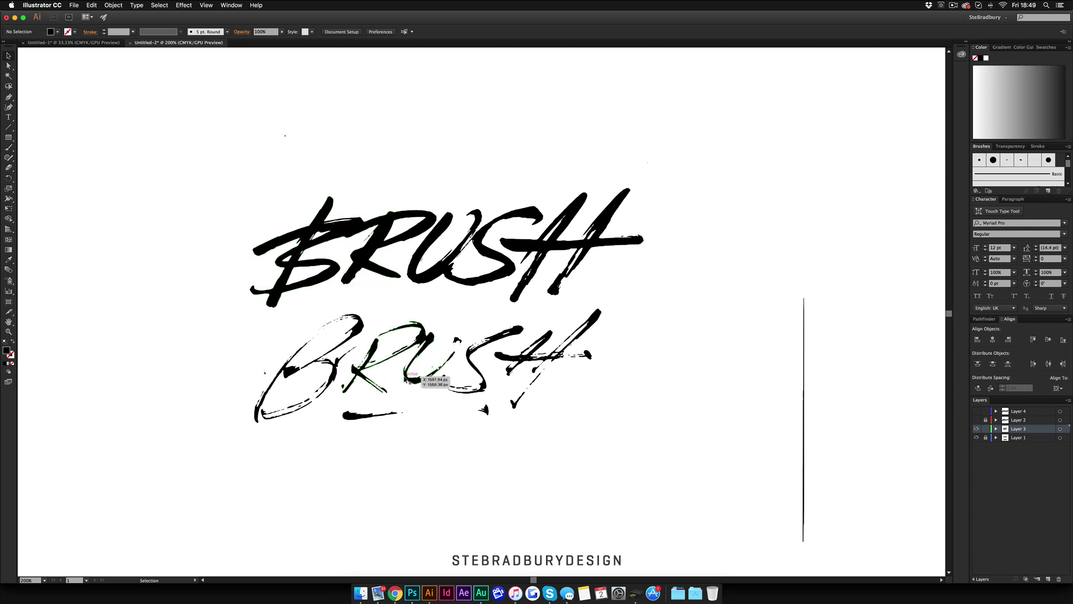
pyautogui.hotkey('ctrl', '-')
pyautogui.hscroll(5, 408, 375)
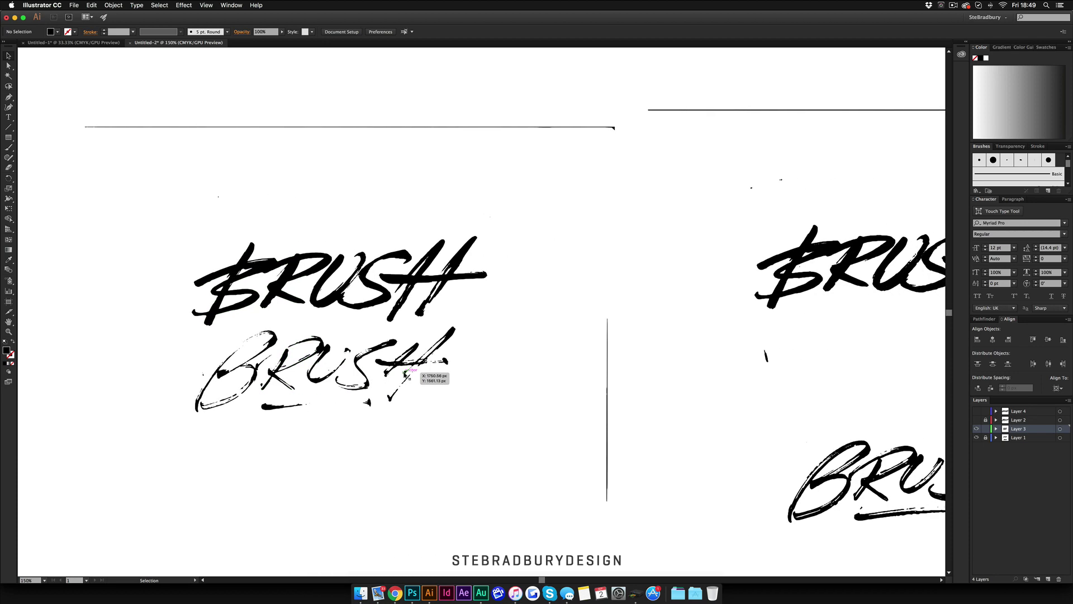
pyautogui.hscroll(10, 406, 374)
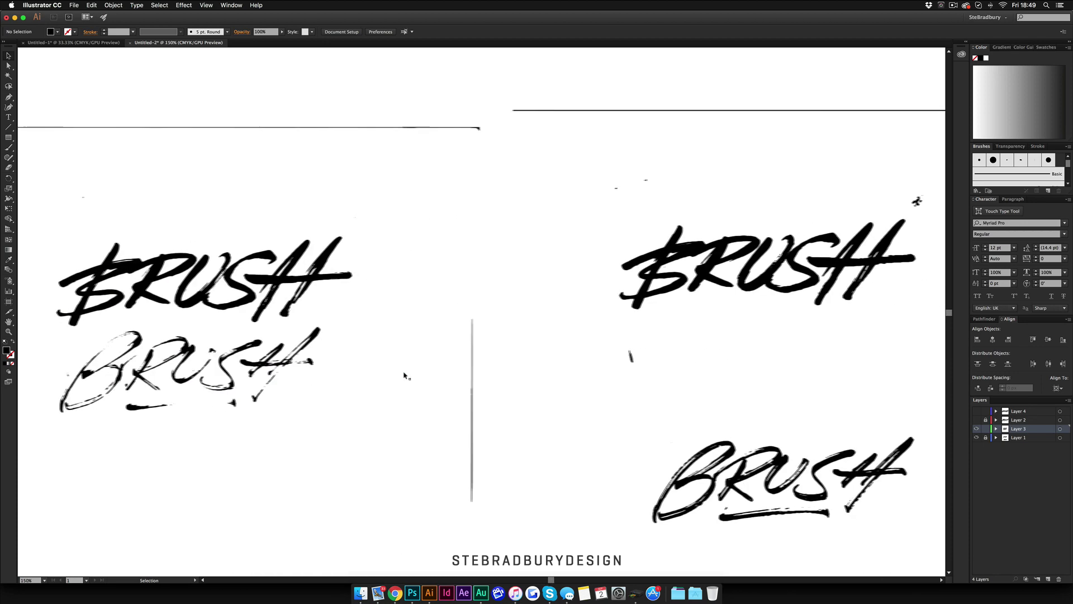
pyautogui.hotkey('ctrl', '+')
pyautogui.hotkey('ctrl', '-')
pyautogui.hotkey('ctrl', '-')
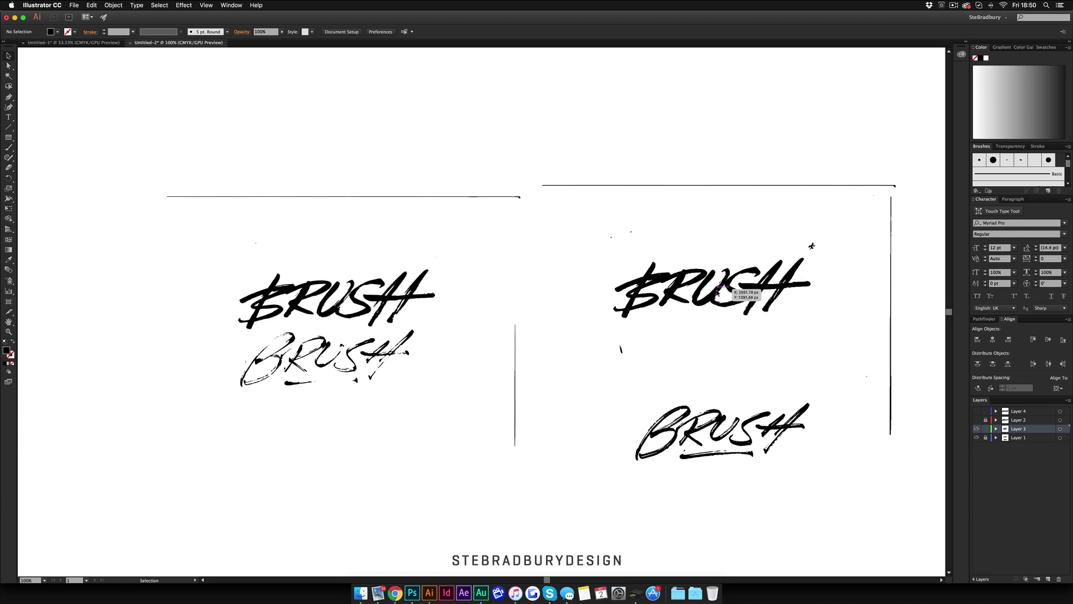
# Examine the upper BRUSH word's stroke texture up close in each tracing and compare both tracings as a whole.
pyautogui.scroll(2, 718, 289)
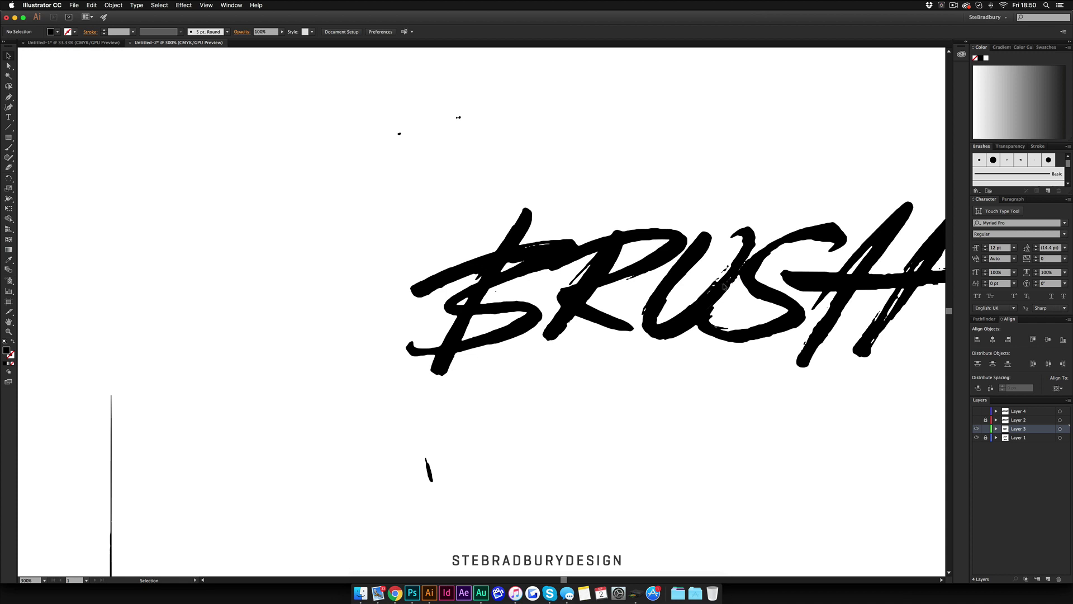
pyautogui.press('super+0')
pyautogui.scroll(3, 606, 291)
pyautogui.scroll(4, 606, 290)
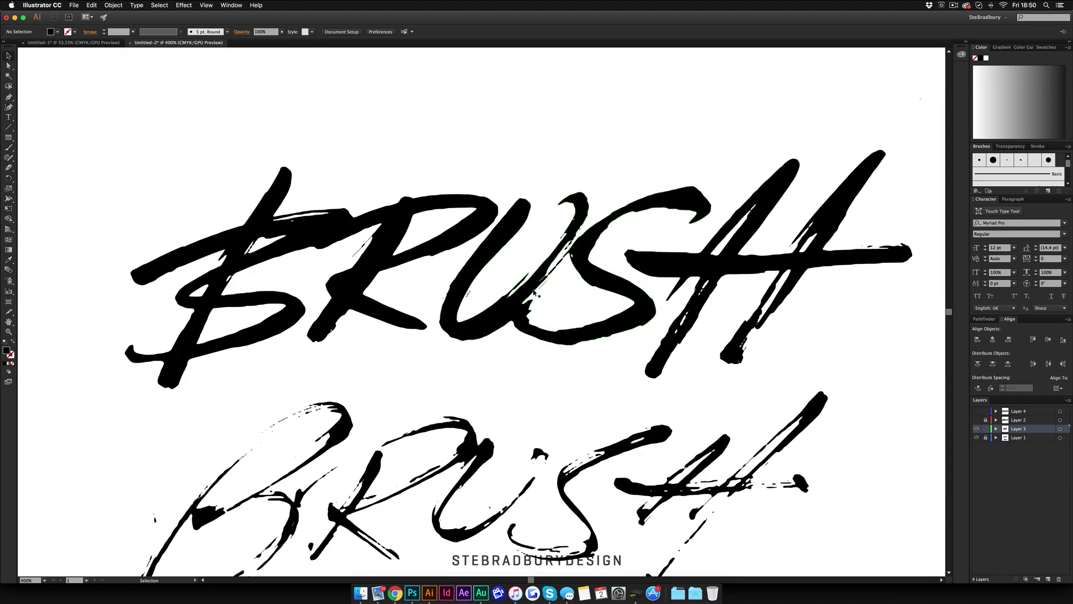
pyautogui.scroll(-5, 538, 304)
pyautogui.hscroll(5, 538, 305)
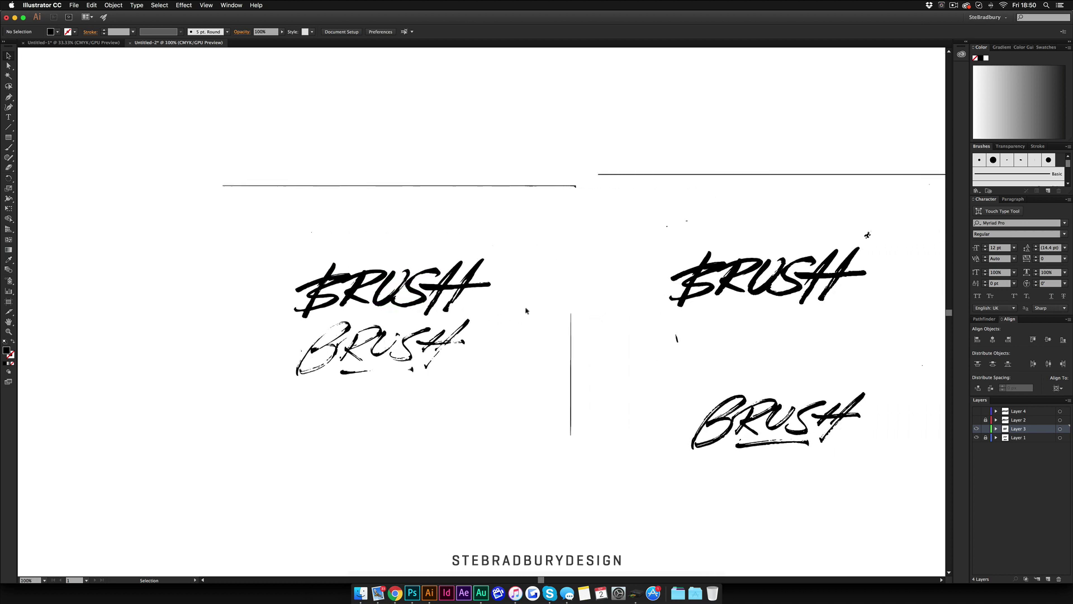
pyautogui.hscroll(1, 526, 310)
pyautogui.scroll(-1, 521, 310)
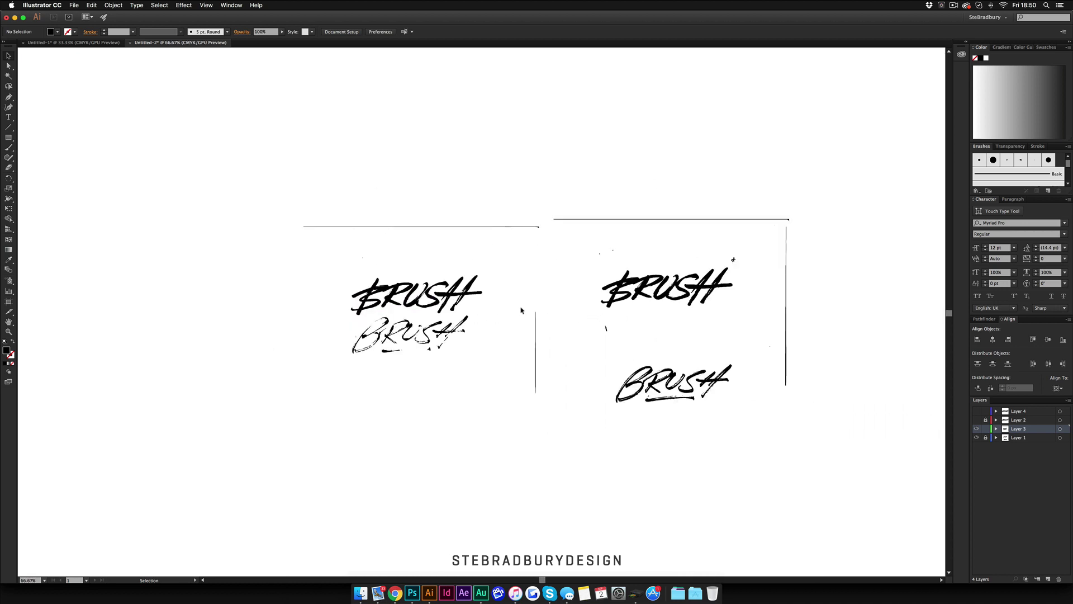
pyautogui.scroll(2, 521, 310)
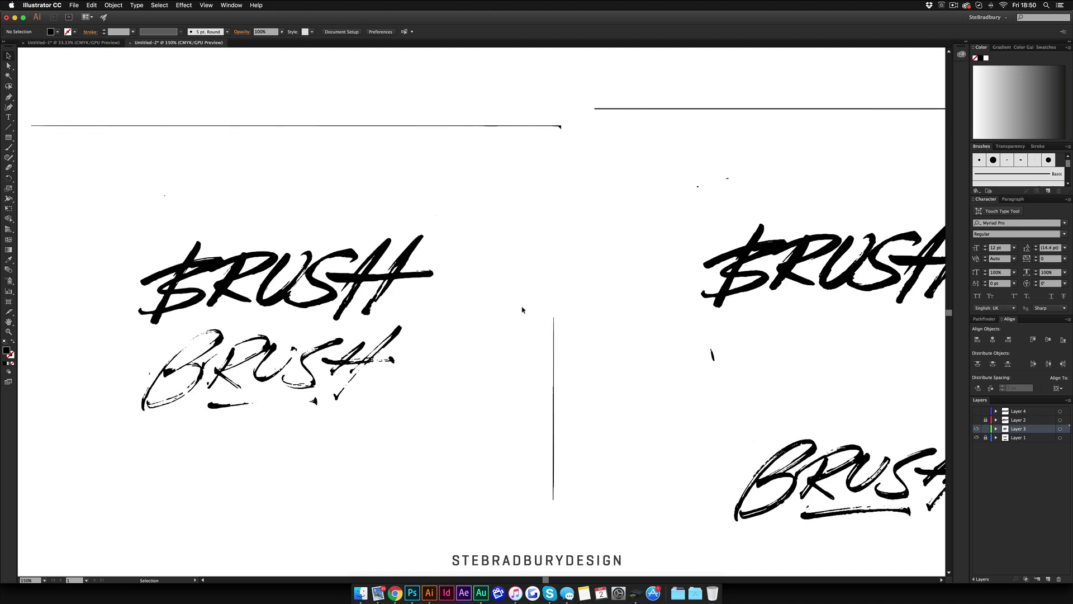
pyautogui.scroll(-1, 522, 310)
pyautogui.hscroll(1, 524, 309)
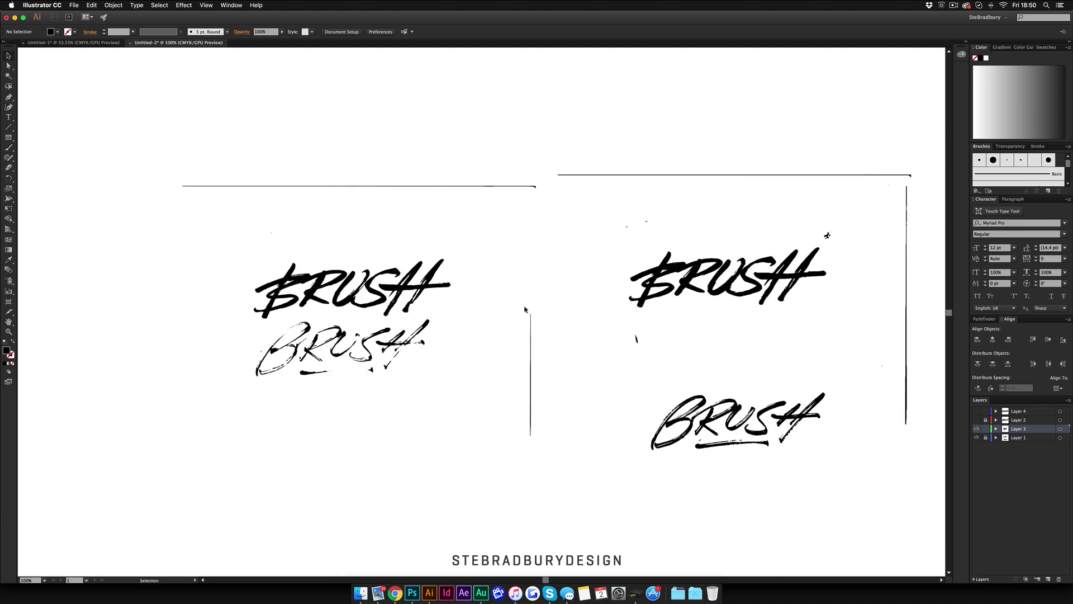